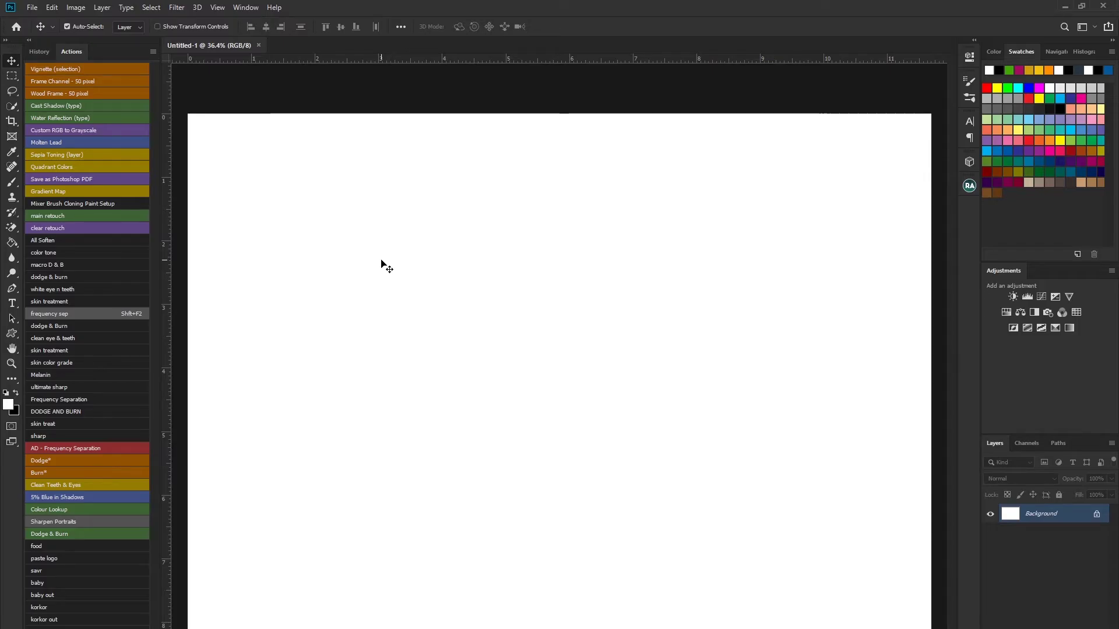
- Create Untitled-1, a new blank document with a white background
left_click(12, 136)
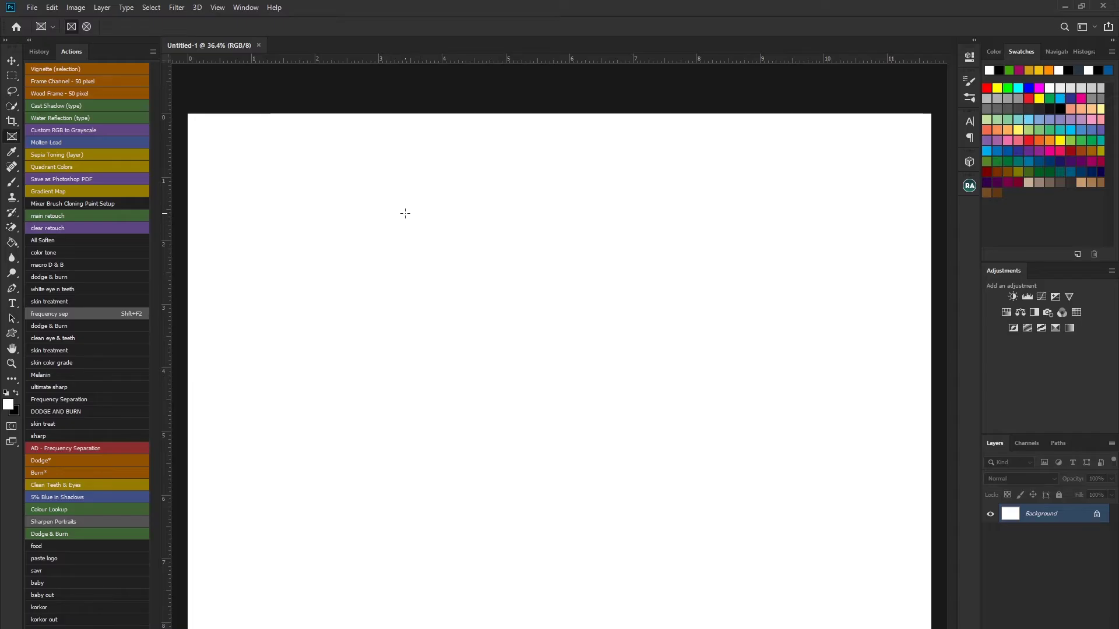
- Draw a large square frame, Frame 1, in the upper middle of the canvas
left_click_drag(362, 180, 706, 502)
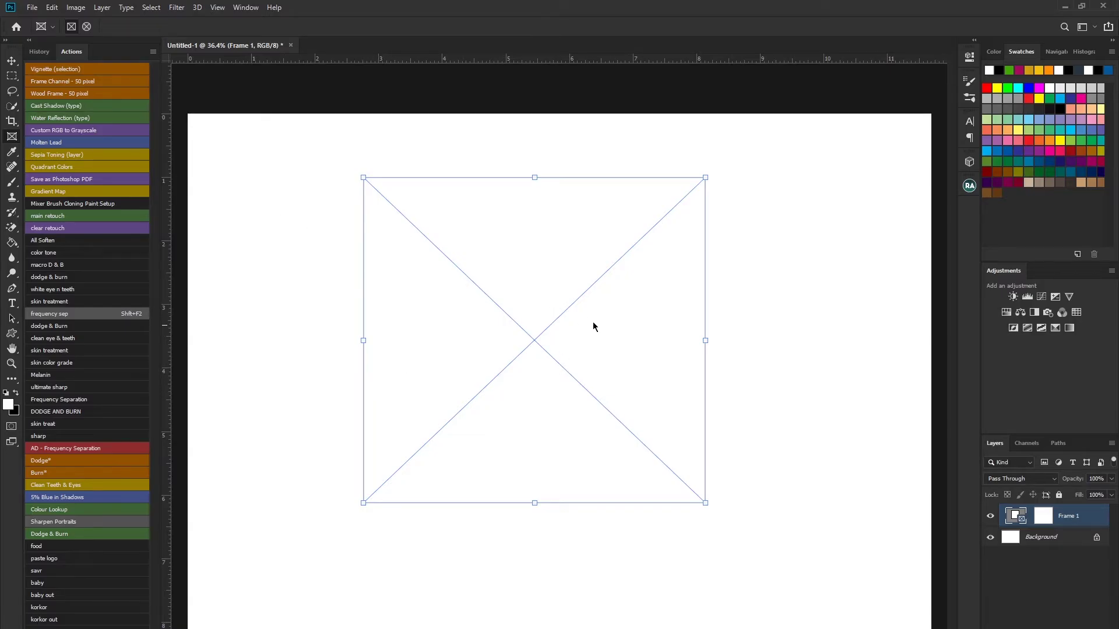
left_click(34, 7)
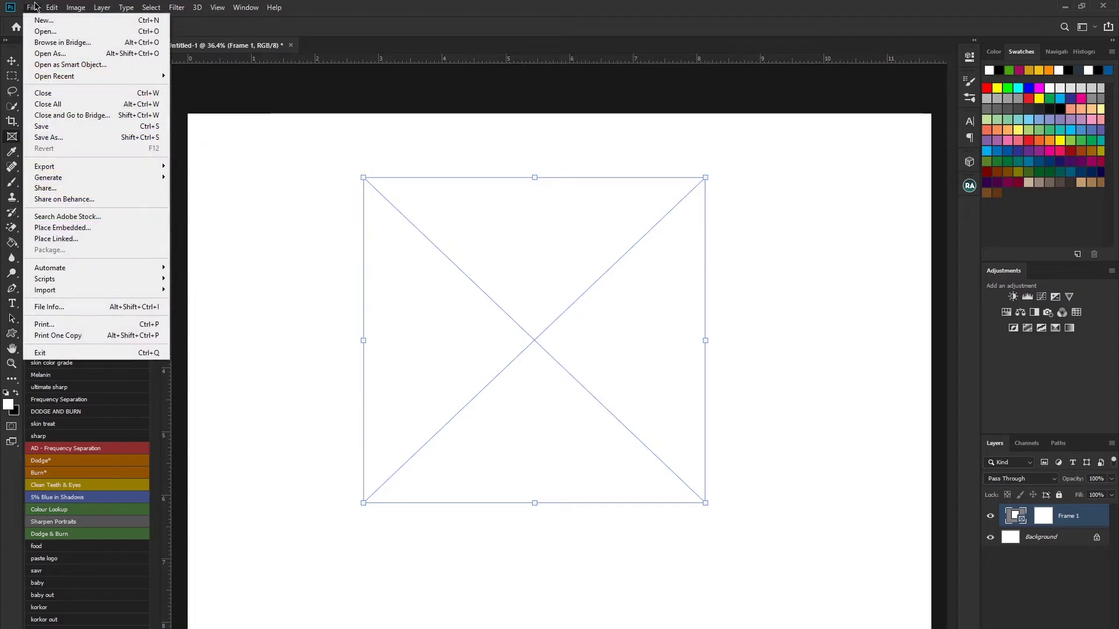
- Place the 'baby print' image from Pictures embedded into Frame 1
left_click(105, 228)
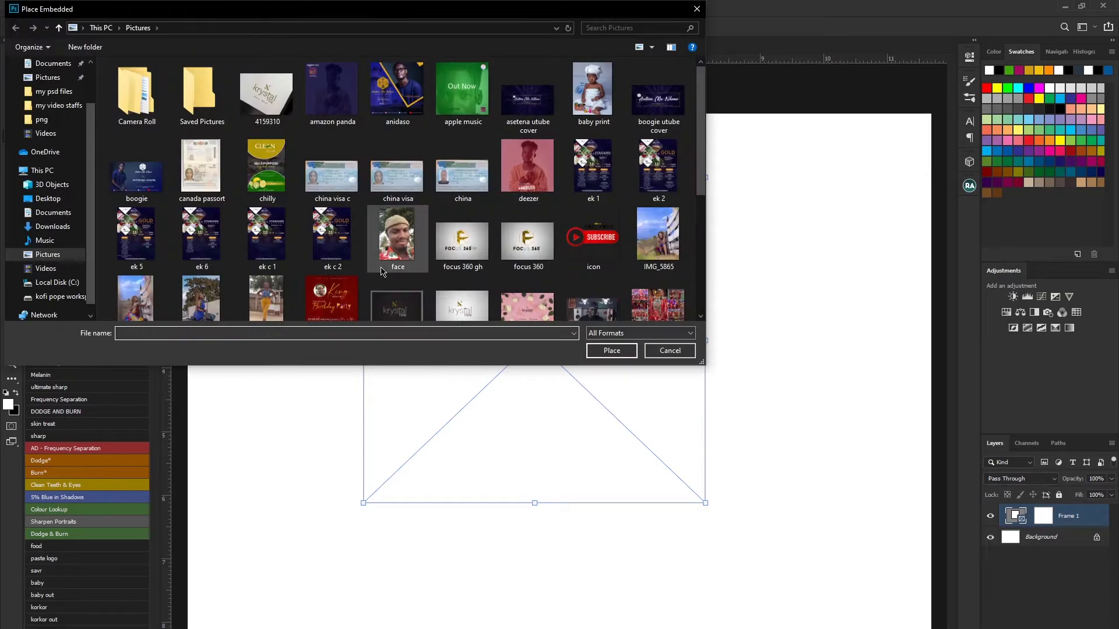
scroll(544, 275, "down", 3)
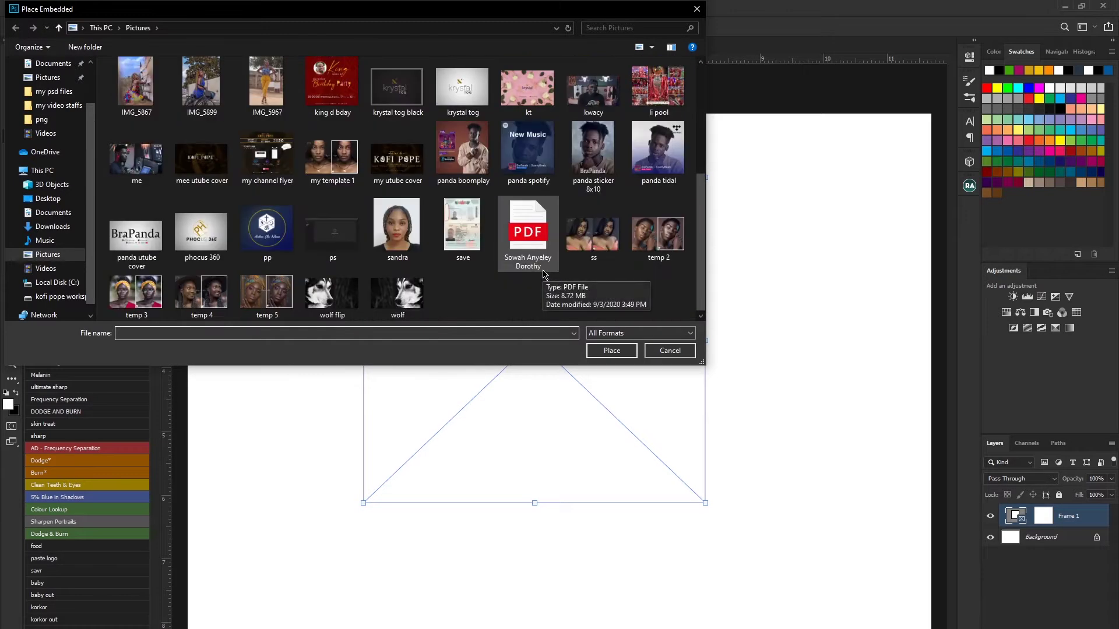
scroll(544, 275, "up", 3)
double_click(602, 98)
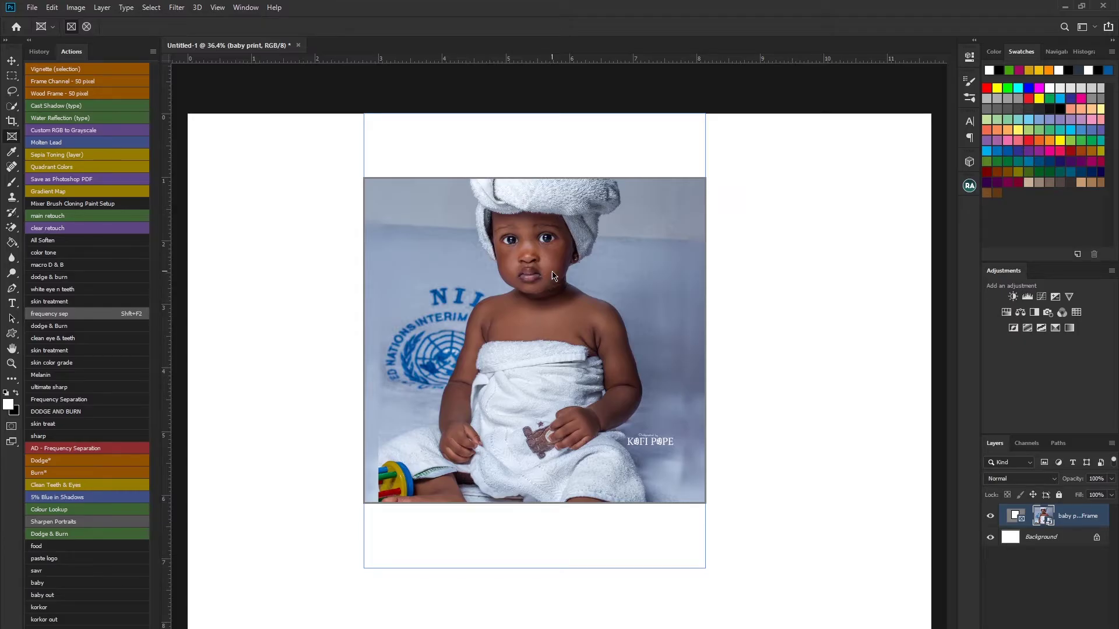
- Shift the baby photo inside Frame 1 so more of the towel hat shows
left_click_drag(555, 269, 533, 287)
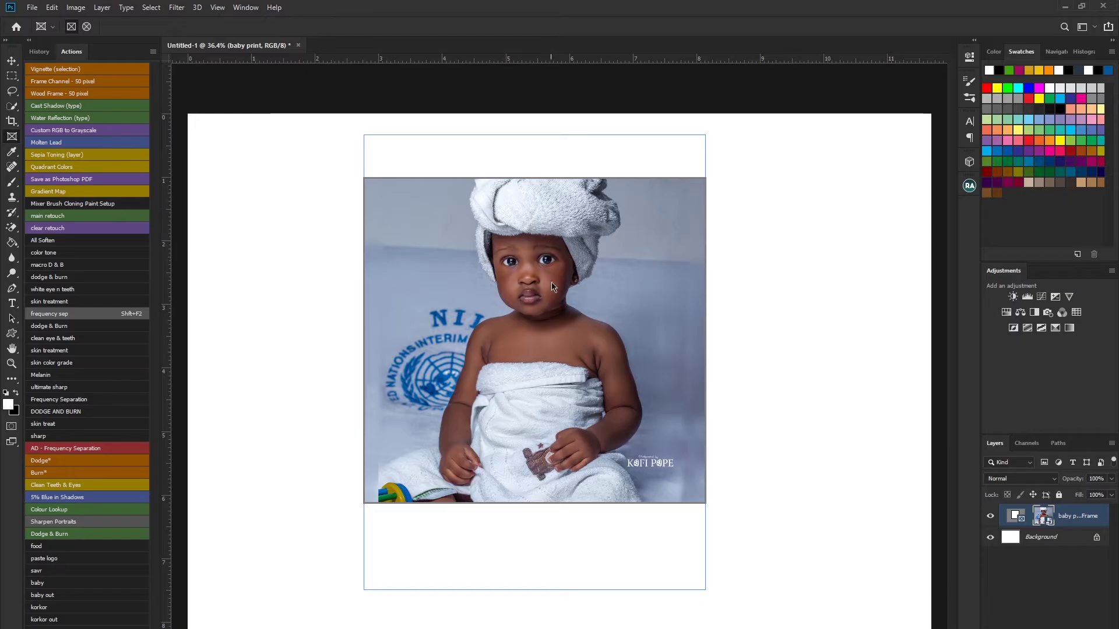
mouse_move(562, 350)
left_mouse_down()
mouse_move(563, 307)
mouse_move(563, 388)
mouse_move(554, 373)
mouse_move(575, 340)
mouse_move(613, 331)
mouse_move(590, 362)
mouse_move(553, 359)
mouse_move(568, 358)
left_mouse_up()
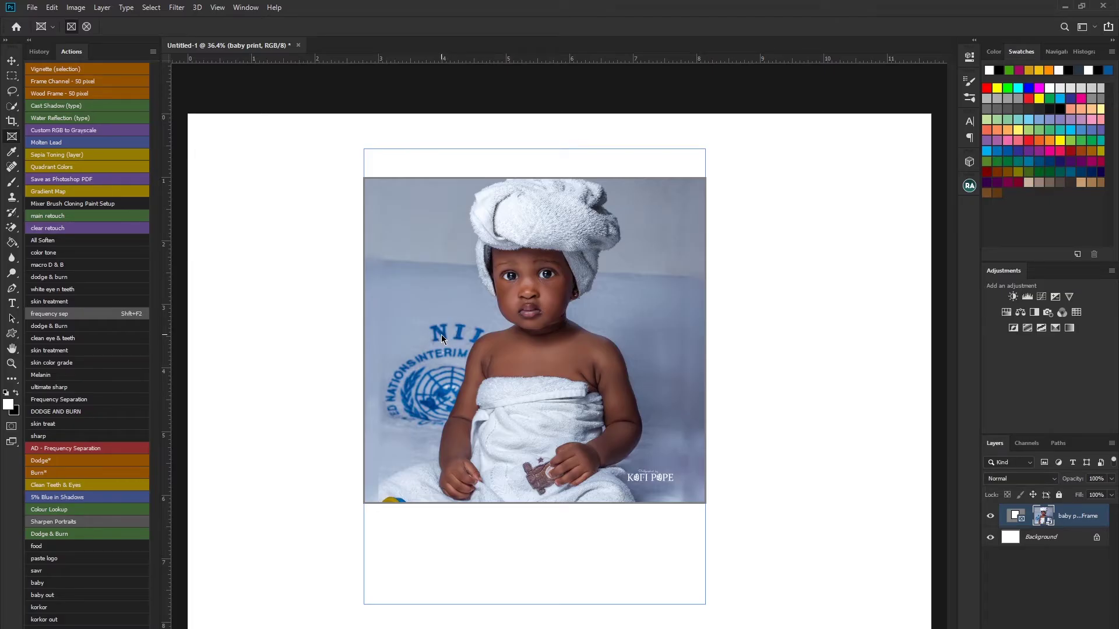
- Sample the blue of the logo as the foreground colour with the Eyedropper
left_click(12, 153)
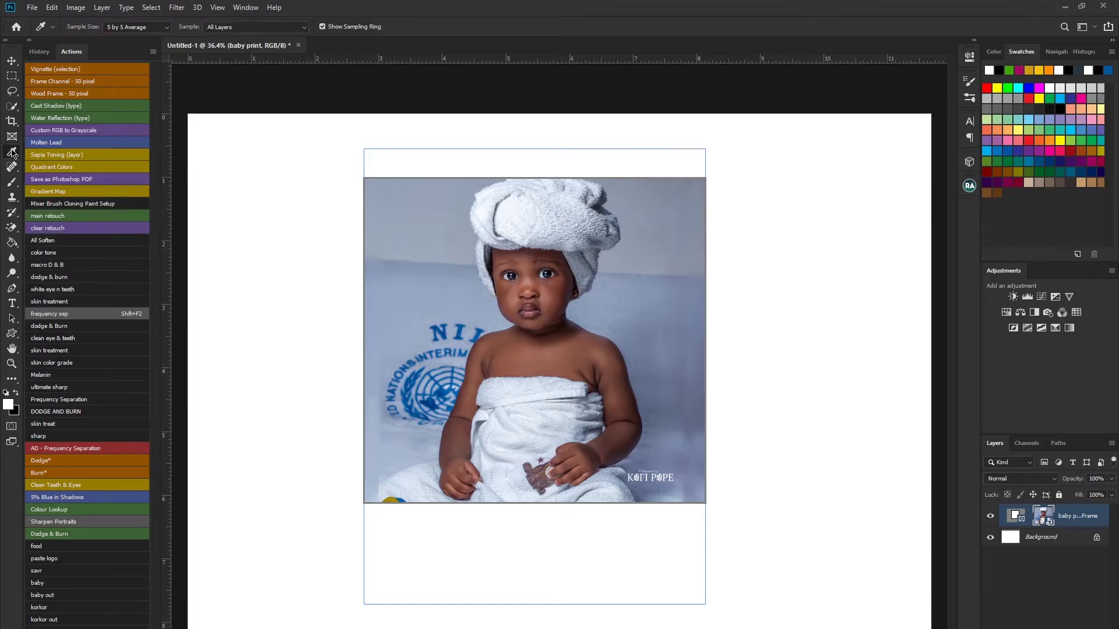
left_click(447, 330)
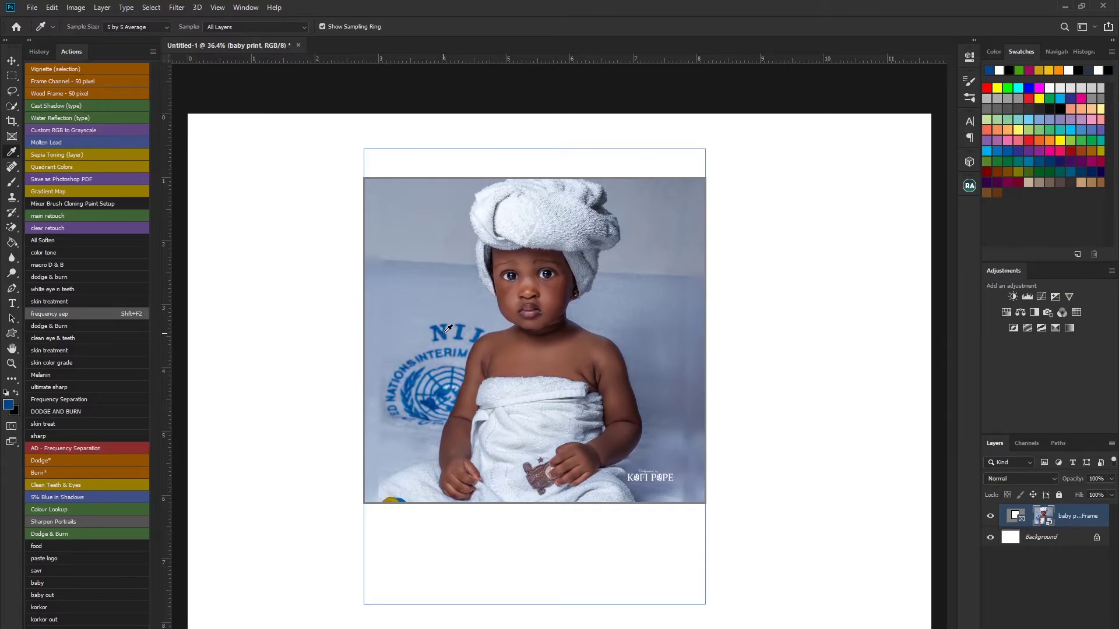
left_click(447, 328)
left_click(448, 331)
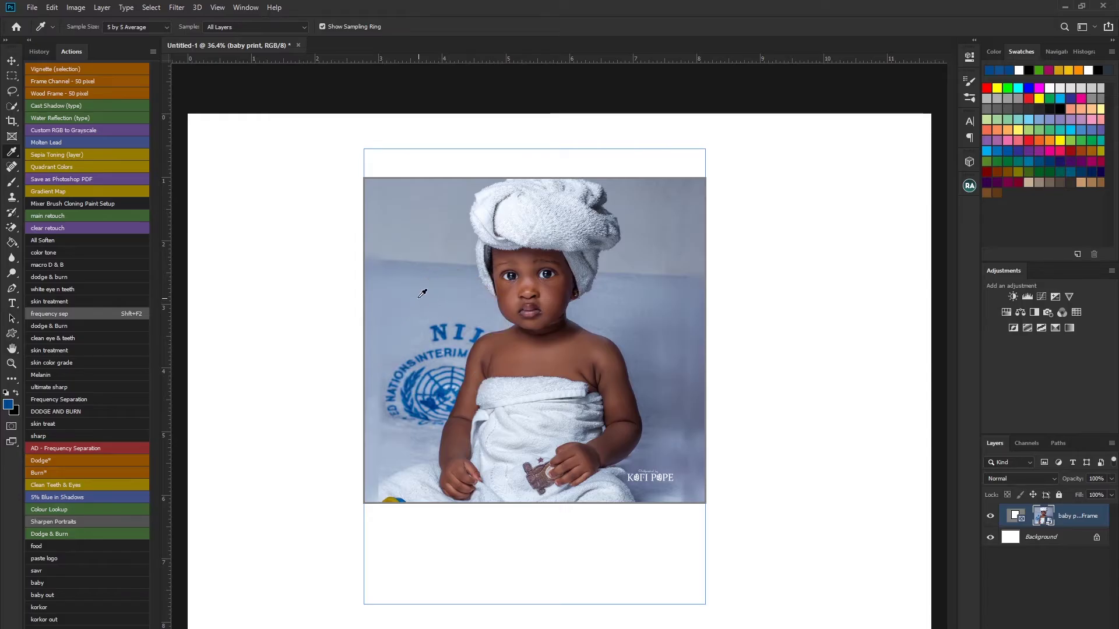
- Sample the skin tone on the baby's chest
left_click_drag(533, 354, 538, 351)
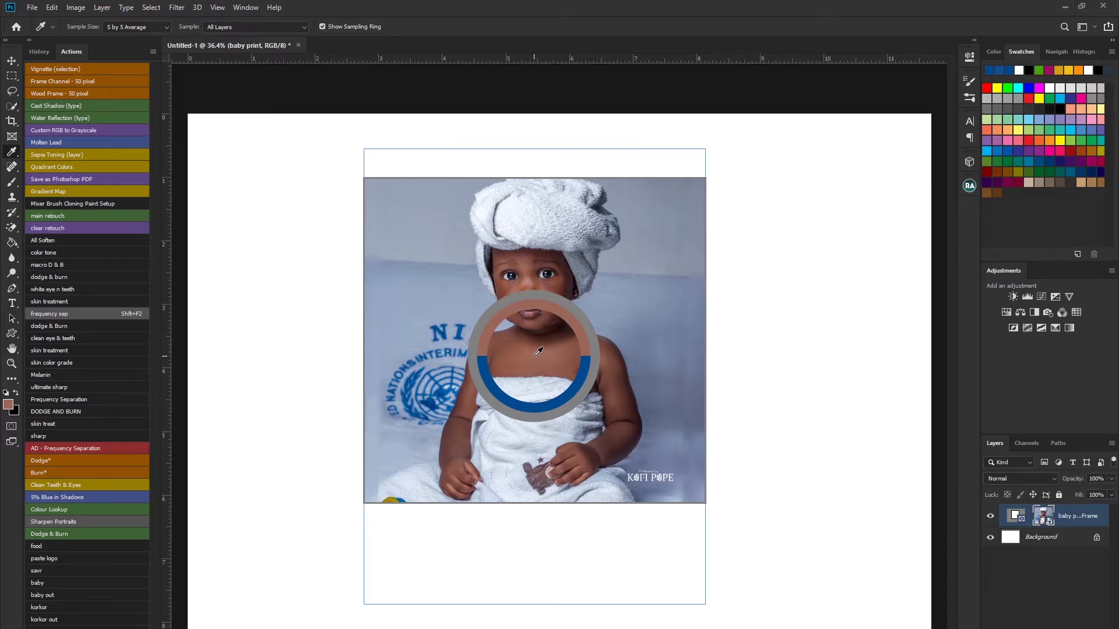
left_click_drag(538, 351, 541, 352)
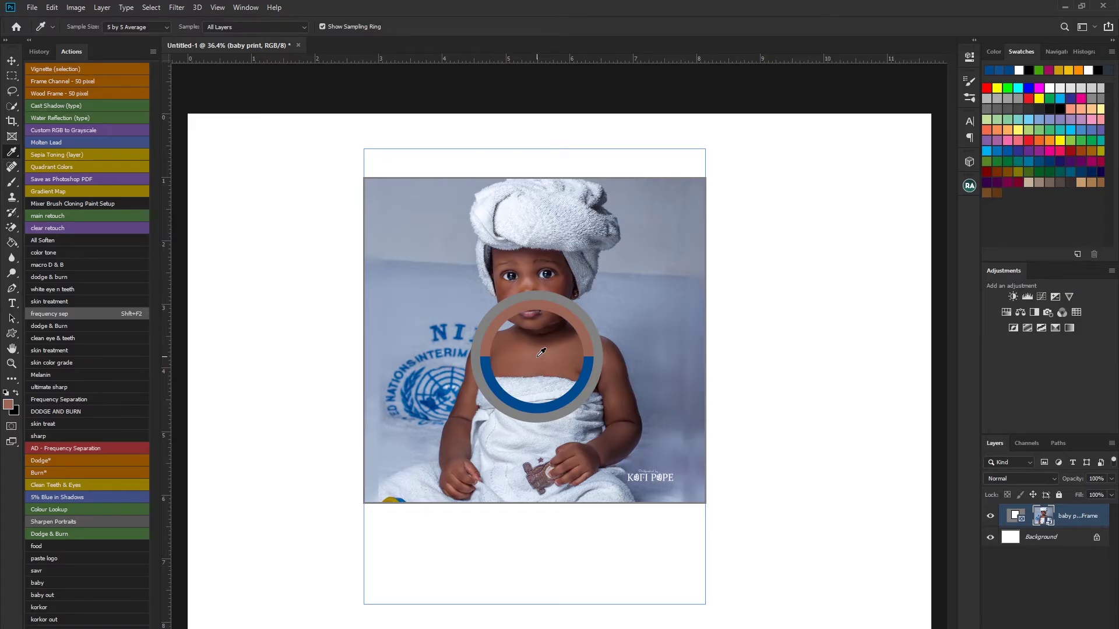
left_click_drag(540, 352, 540, 352)
left_click_drag(541, 351, 548, 348)
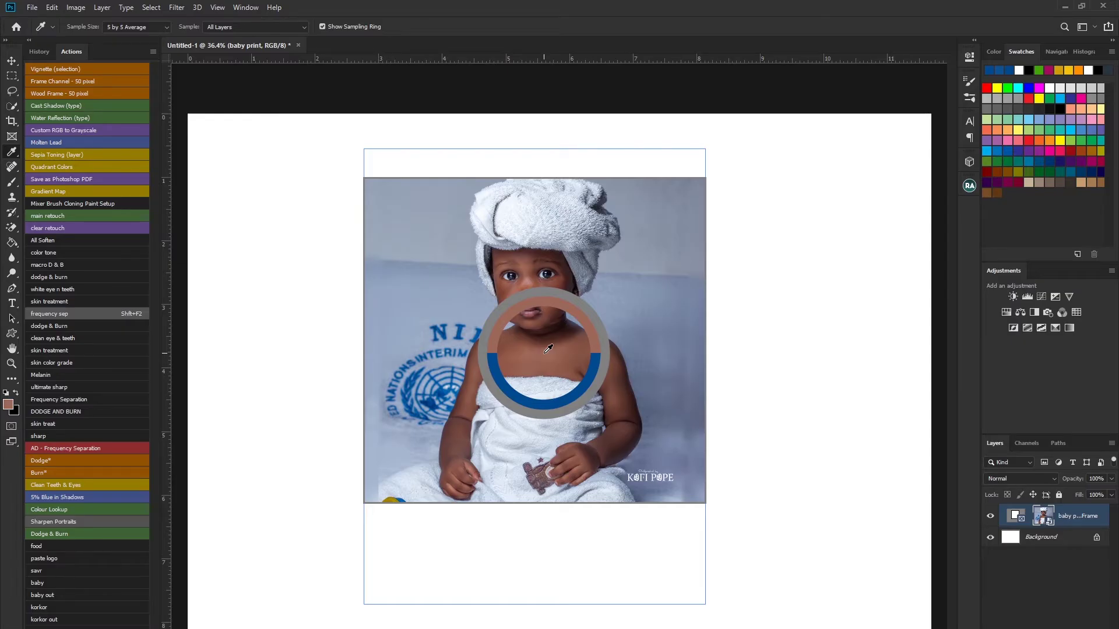
left_click_drag(548, 349, 548, 351)
- Sample the grey-blue backdrop, then settle on a blue from the photo as foreground
left_click_drag(662, 225, 663, 225)
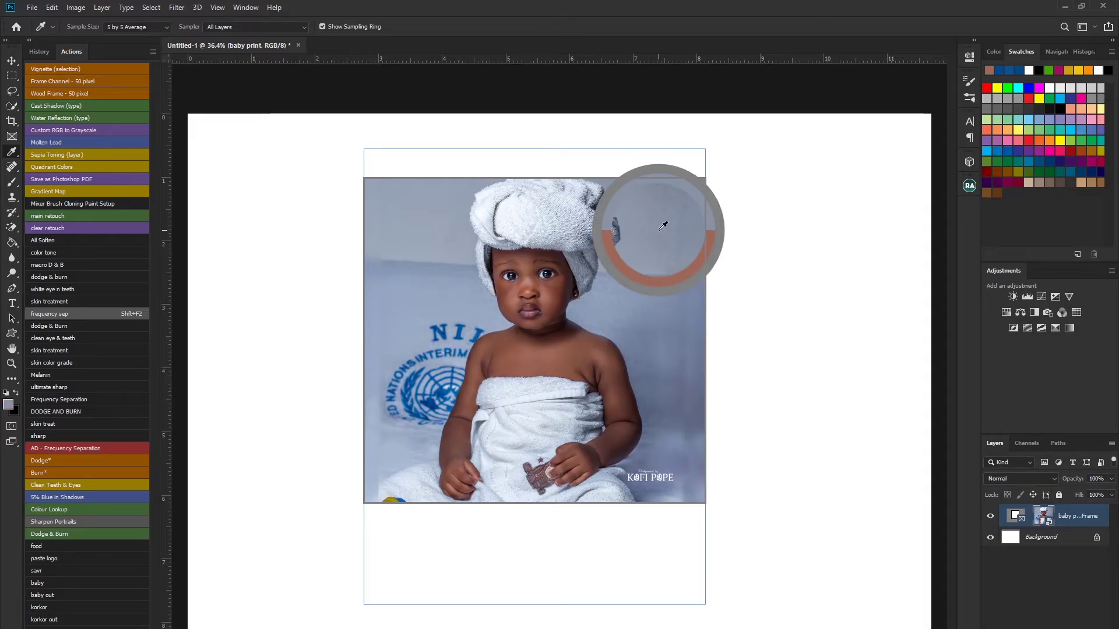
left_click_drag(663, 226, 663, 225)
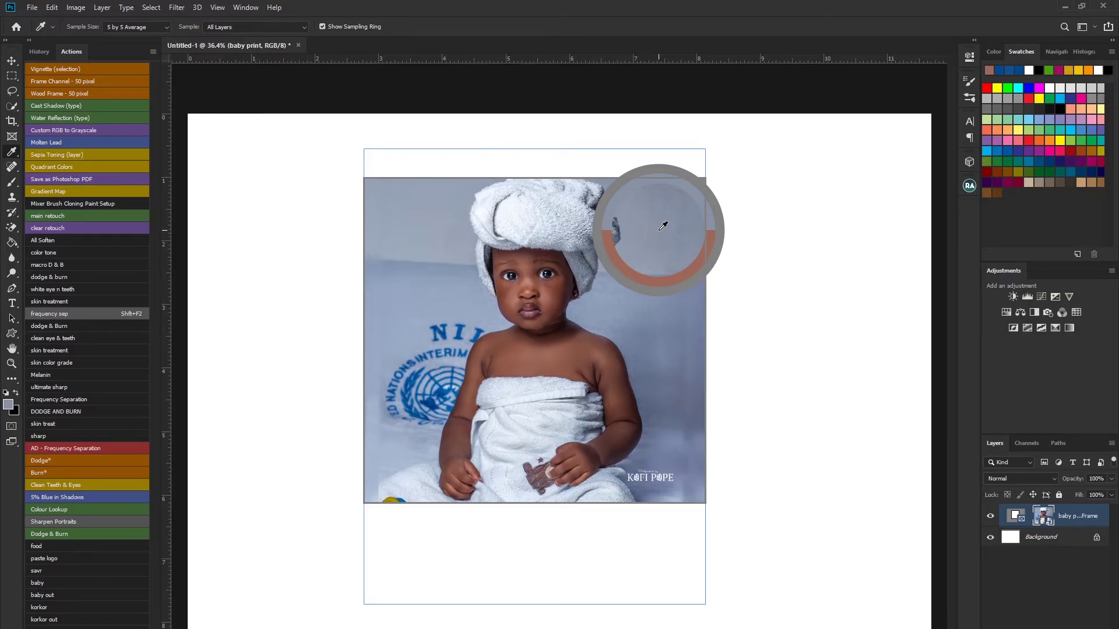
left_click_drag(663, 225, 663, 226)
left_click_drag(663, 226, 664, 228)
left_click(441, 327)
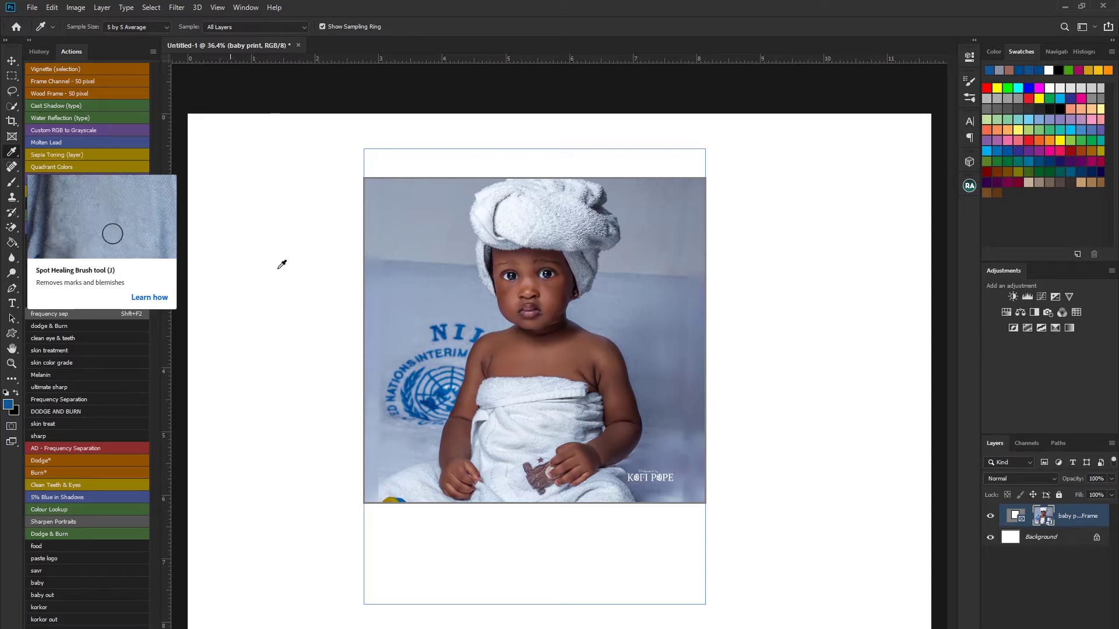
scroll(553, 345, "up", 5)
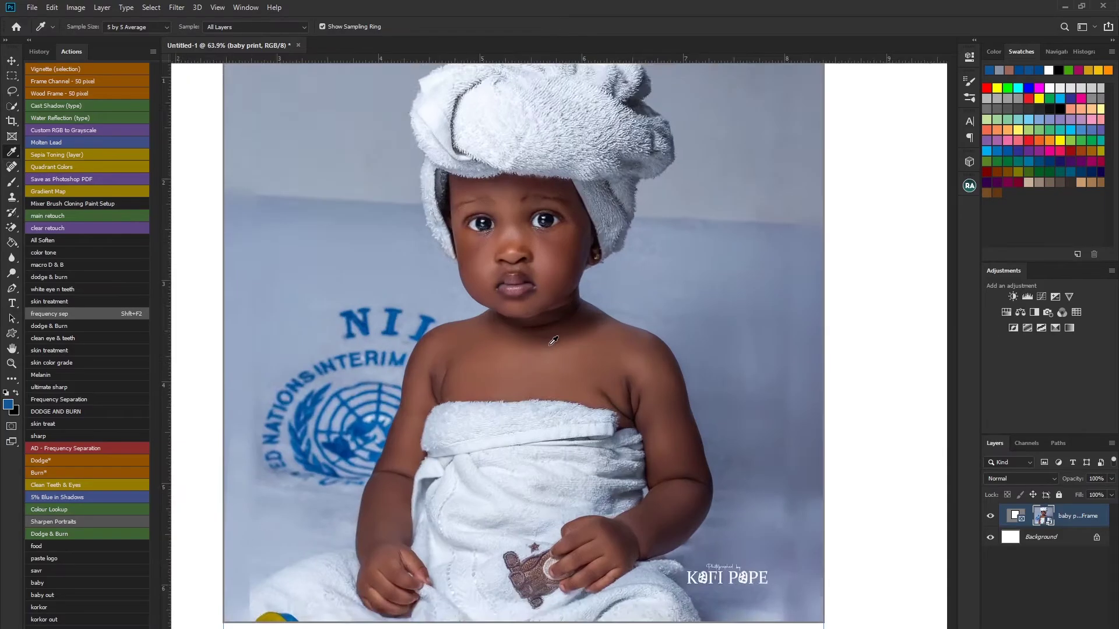
scroll(552, 339, "up", 1)
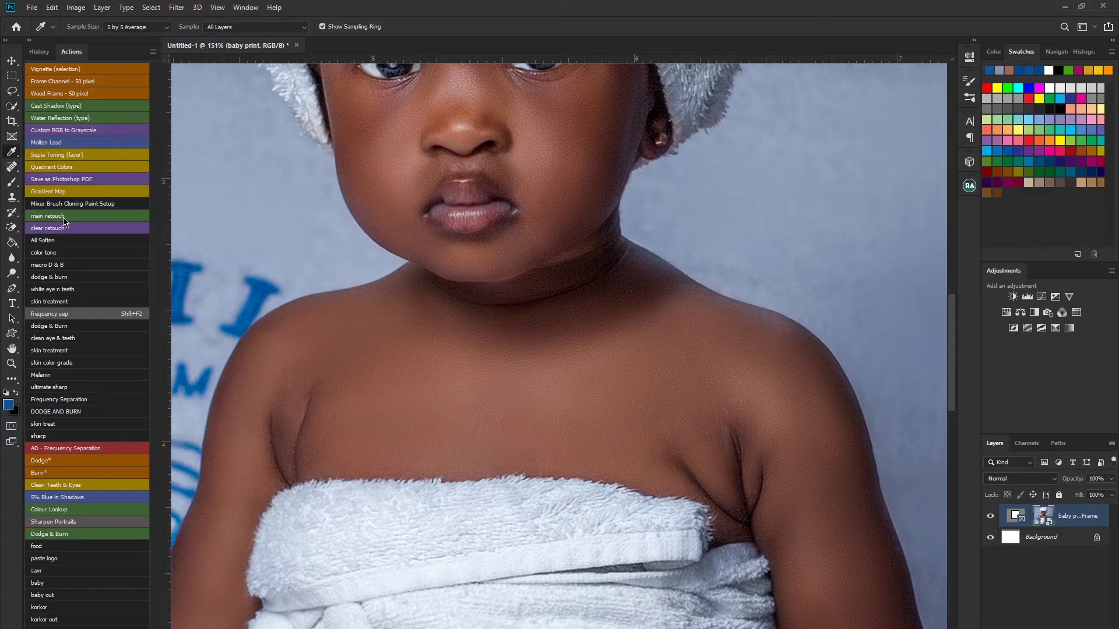
left_click(11, 167)
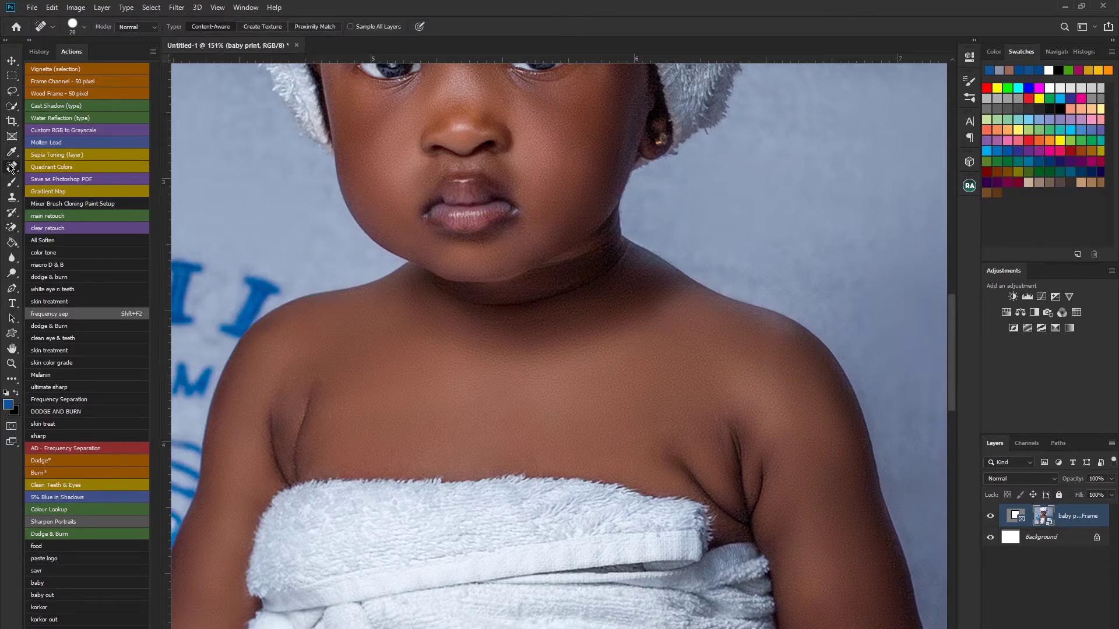
left_click(422, 217)
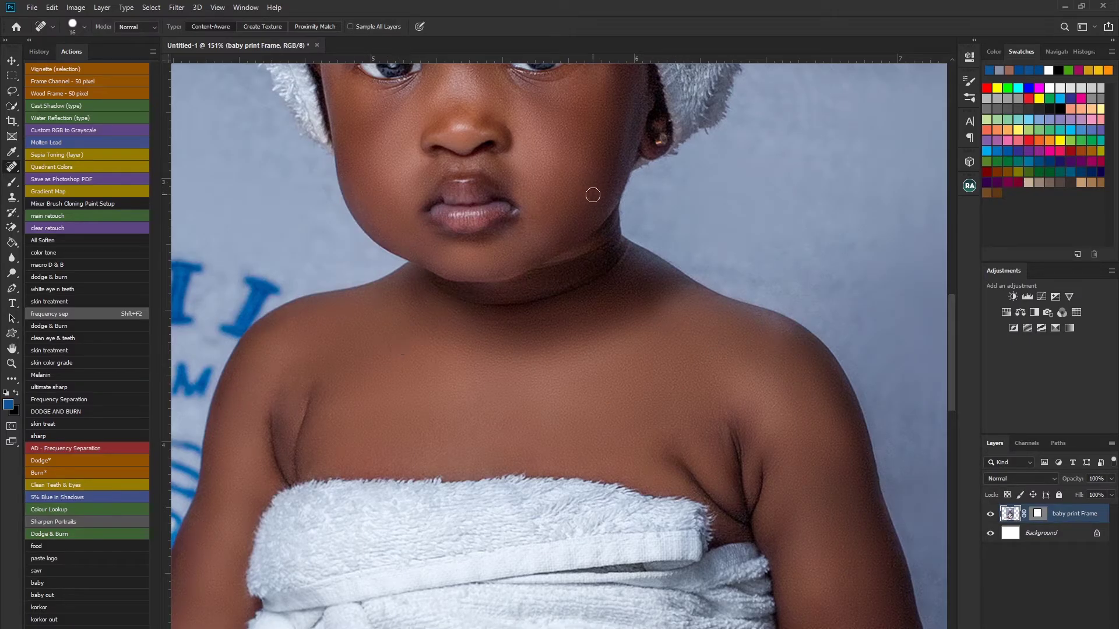
scroll(593, 190, "up", 5)
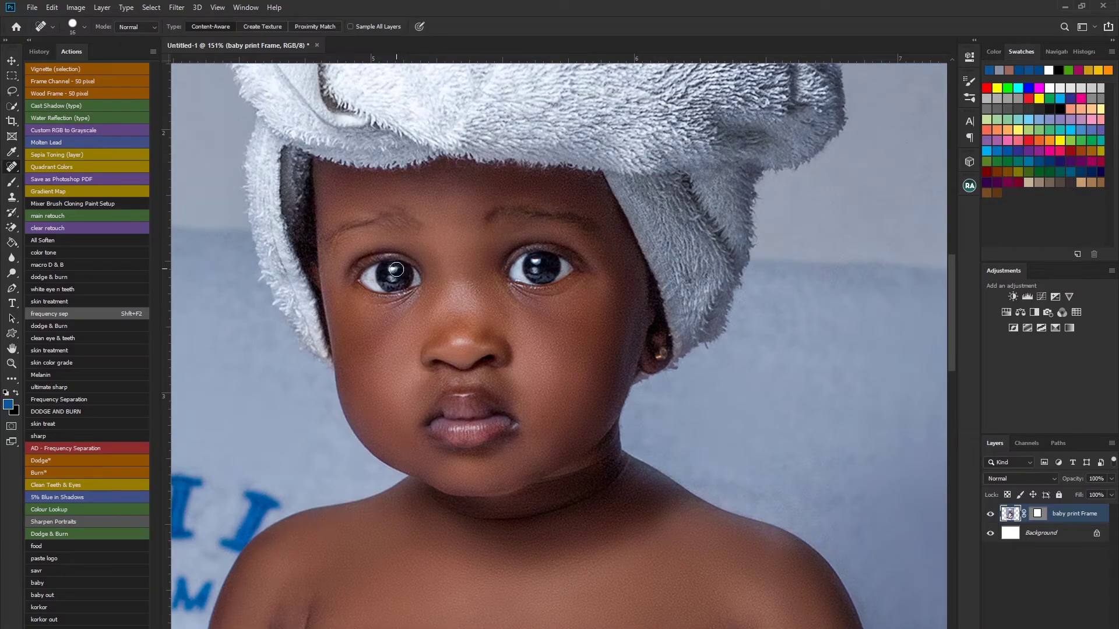
scroll(399, 266, "down", 15)
left_click_drag(444, 369, 736, 369)
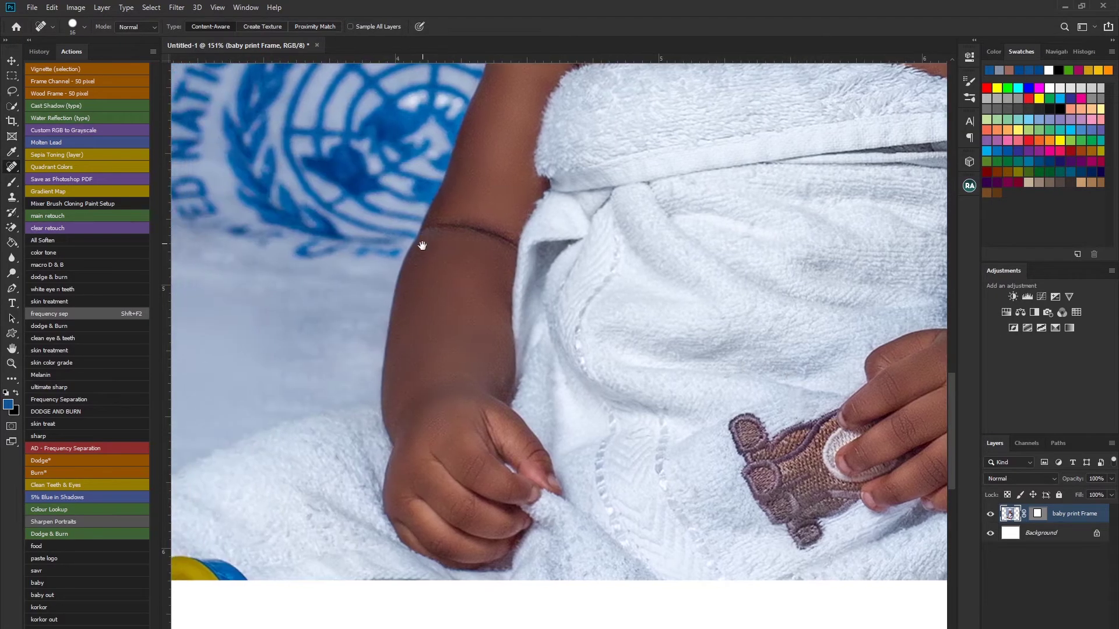
left_click_drag(422, 246, 594, 544)
left_click_drag(502, 554, 466, 312)
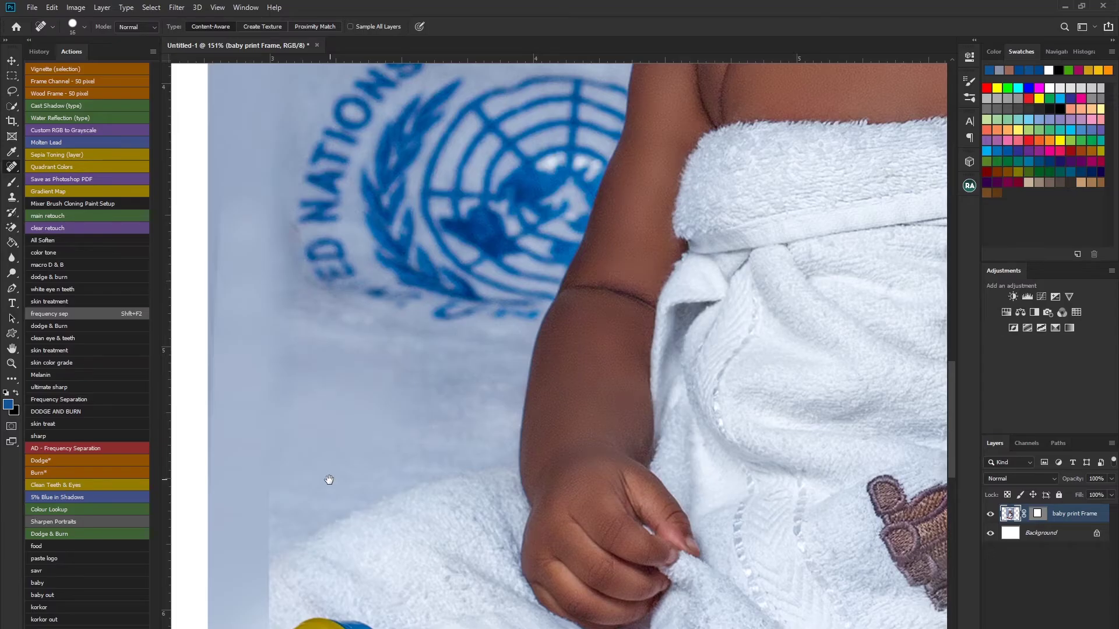
left_click_drag(330, 479, 344, 362)
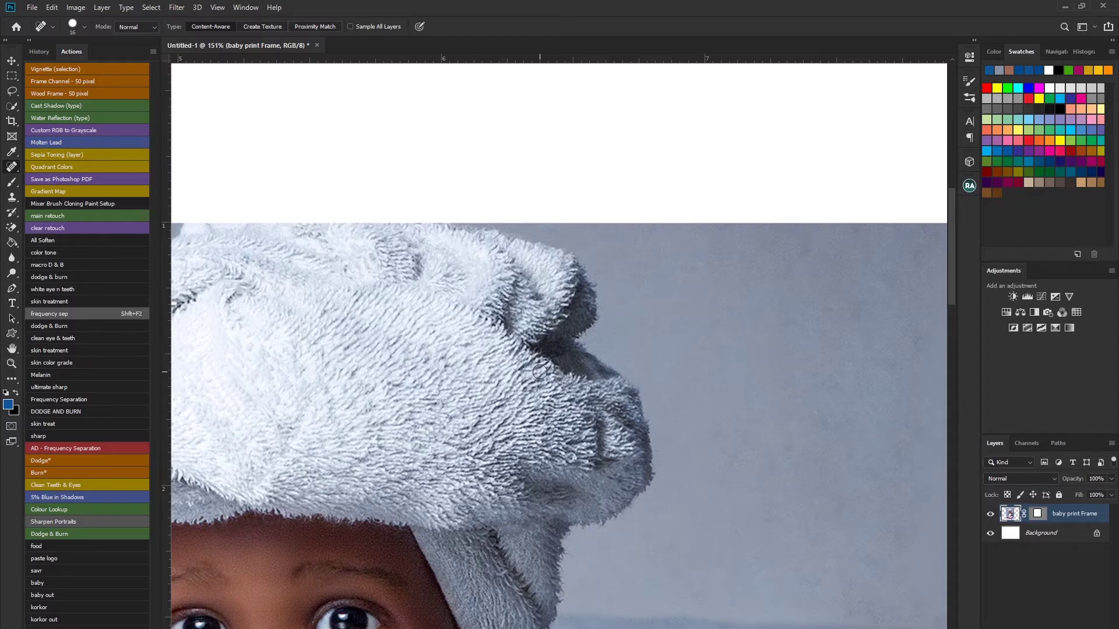
scroll(540, 371, "down", 5)
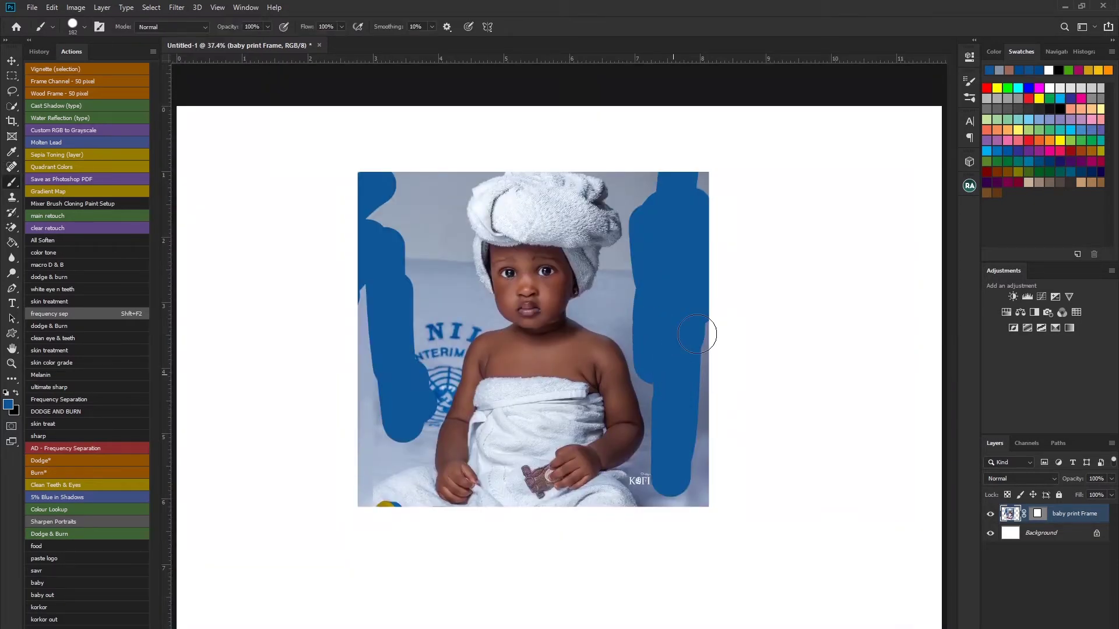
mouse_move(699, 332)
left_mouse_down()
mouse_move(706, 362)
mouse_move(693, 502)
mouse_move(704, 501)
mouse_move(677, 475)
mouse_move(655, 508)
mouse_move(672, 524)
left_mouse_up()
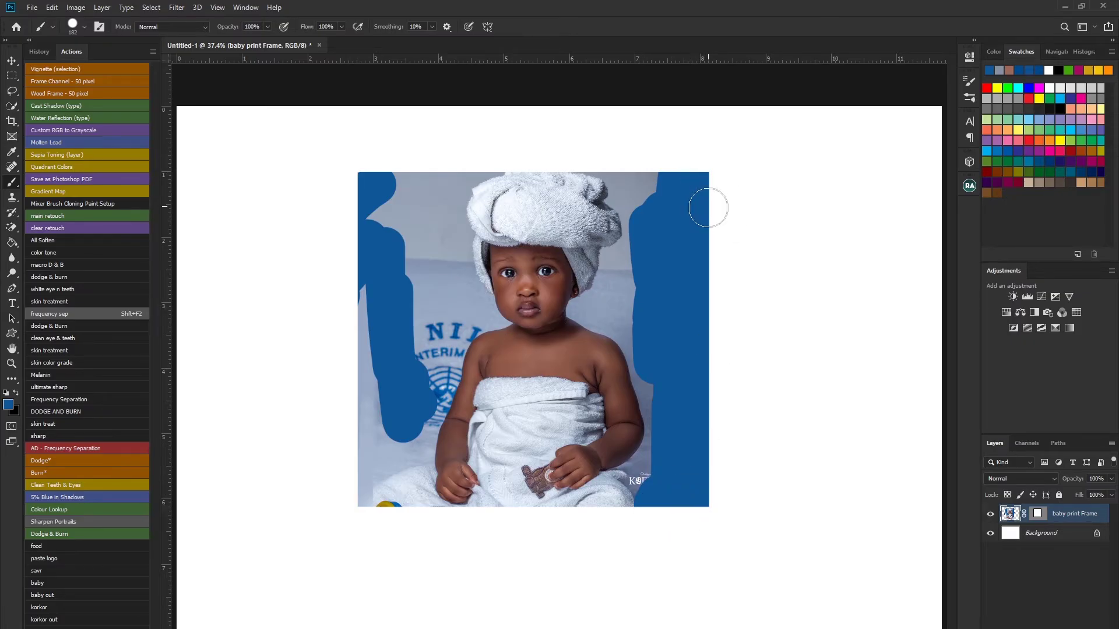
- Paint a wide blue stroke down the photo's edge and a round blue dot beside the baby
mouse_move(379, 192)
left_mouse_down()
mouse_move(369, 207)
mouse_move(364, 183)
mouse_move(383, 234)
mouse_move(385, 175)
mouse_move(376, 501)
left_mouse_up()
left_click(433, 283)
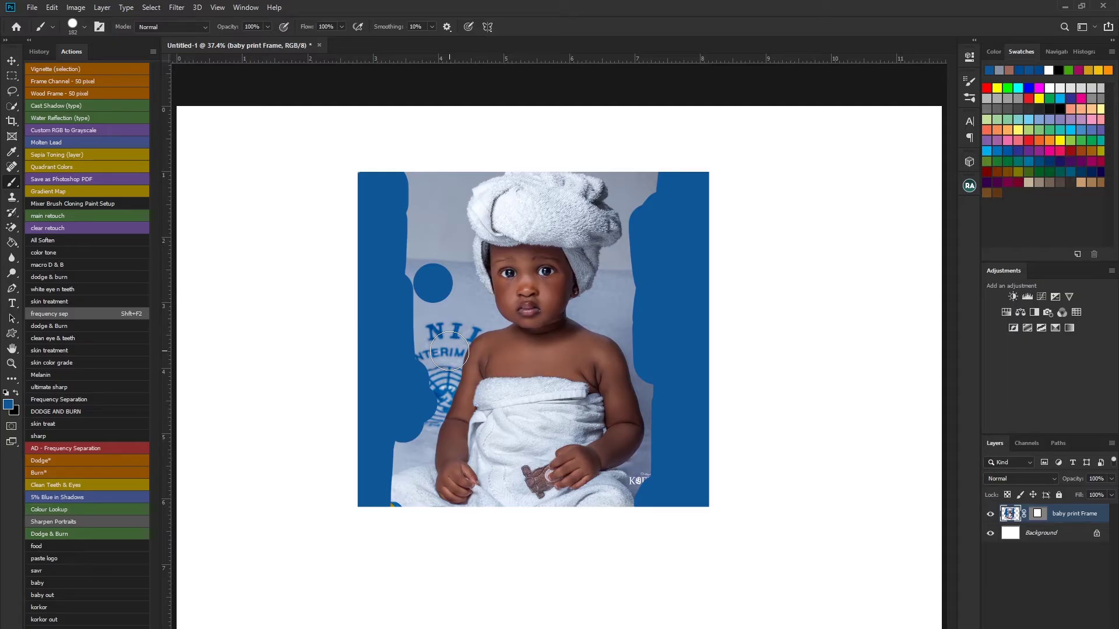
left_click(13, 198)
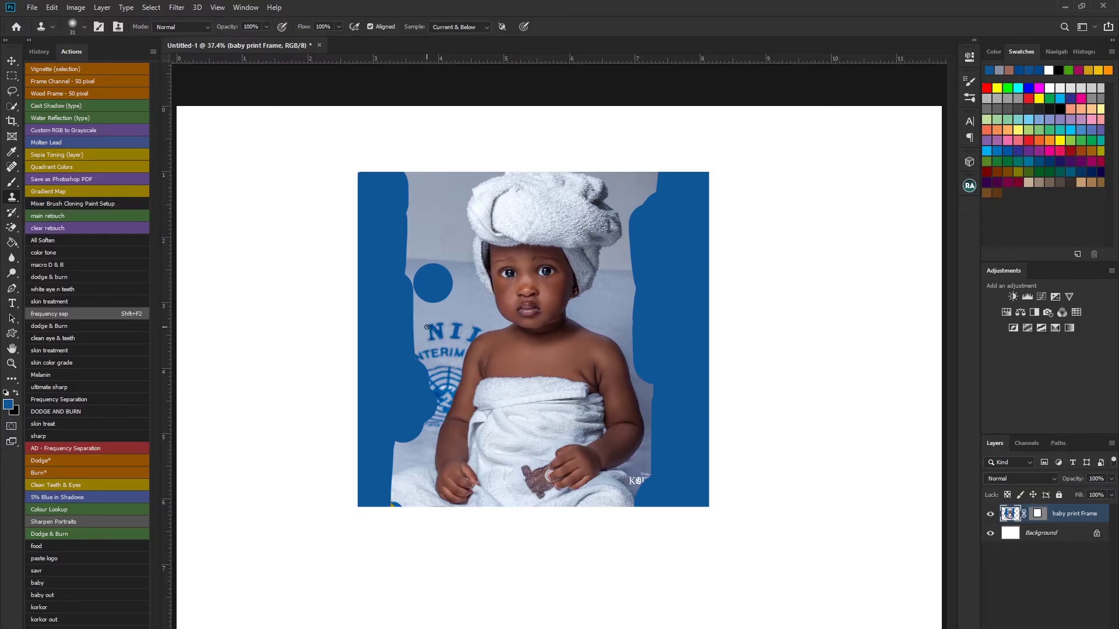
- Set a wall clone source and clone grey backdrop over the N logo and stray mark
left_click_drag(438, 320, 435, 330)
left_click(435, 331)
key("Return")
left_click(439, 331)
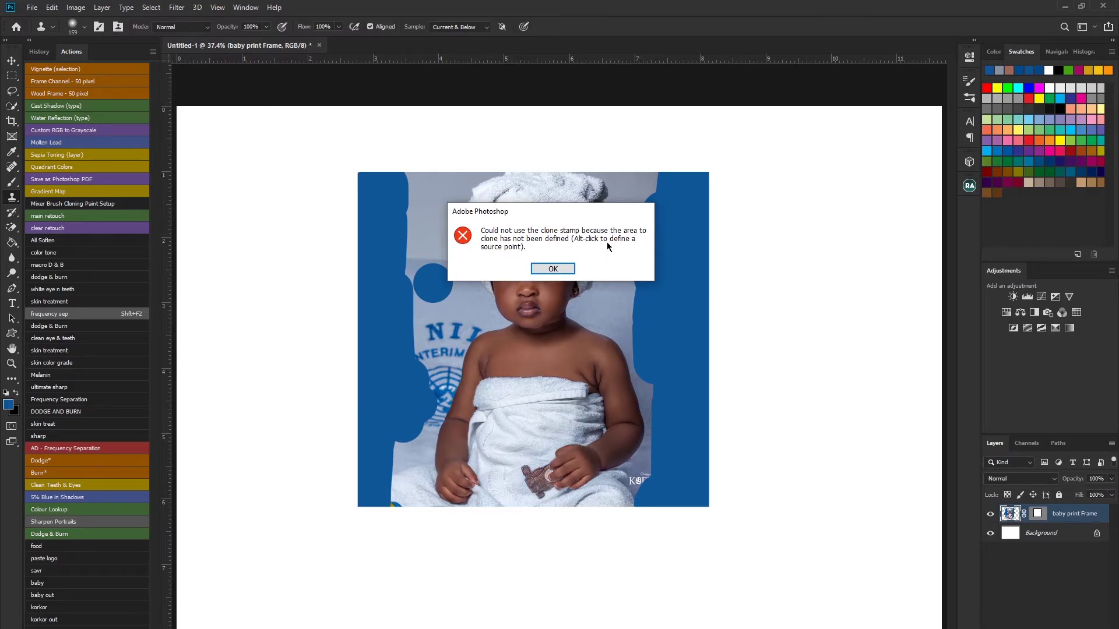
left_click(568, 270)
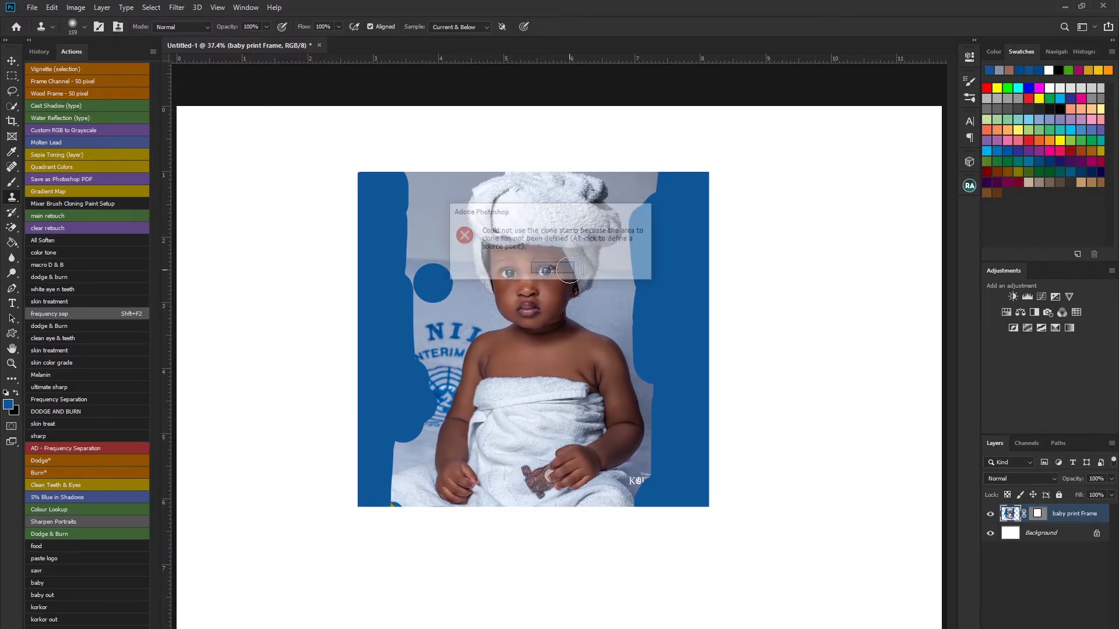
left_click(436, 333, "alt")
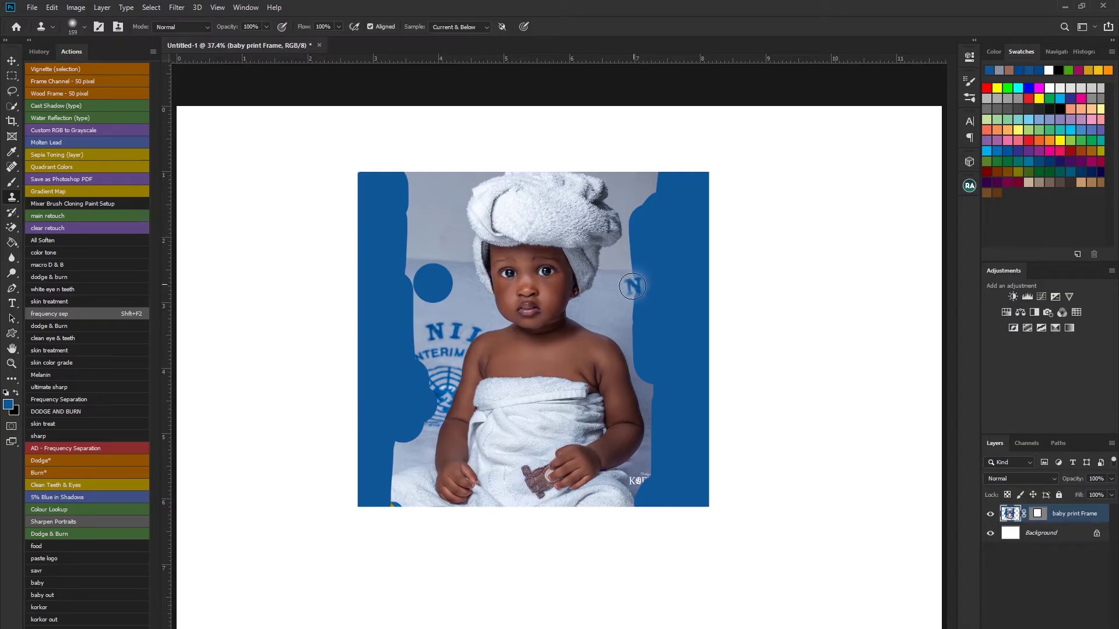
left_click(440, 229)
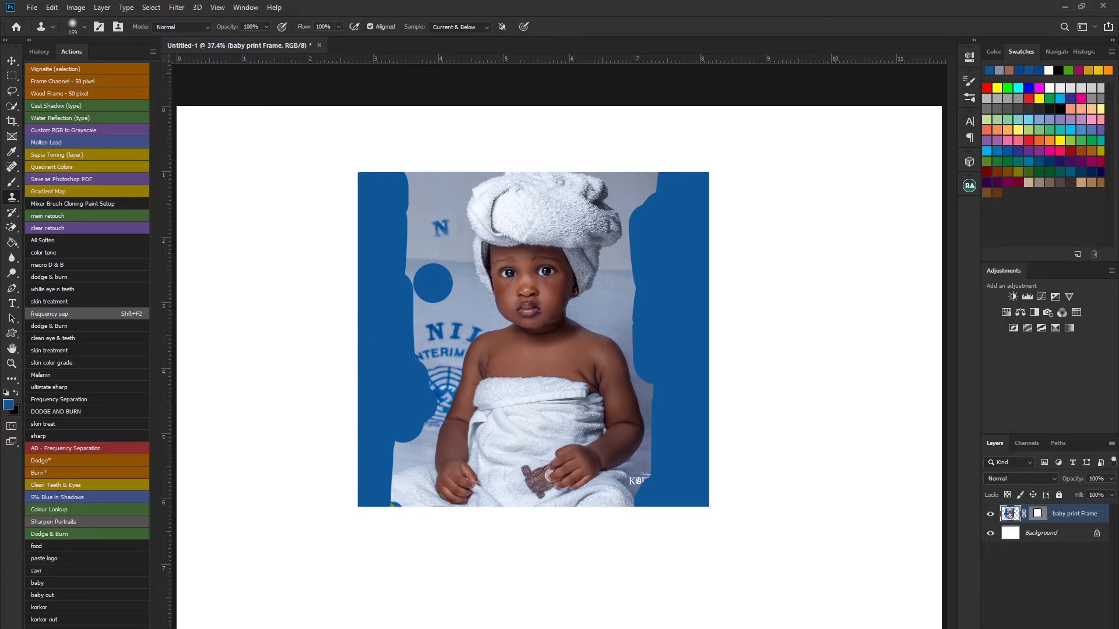
left_click(446, 319)
left_click_drag(447, 322, 436, 291)
- Paint out the cloned N and the blue dot with a ~165 px History Brush
left_click(17, 217)
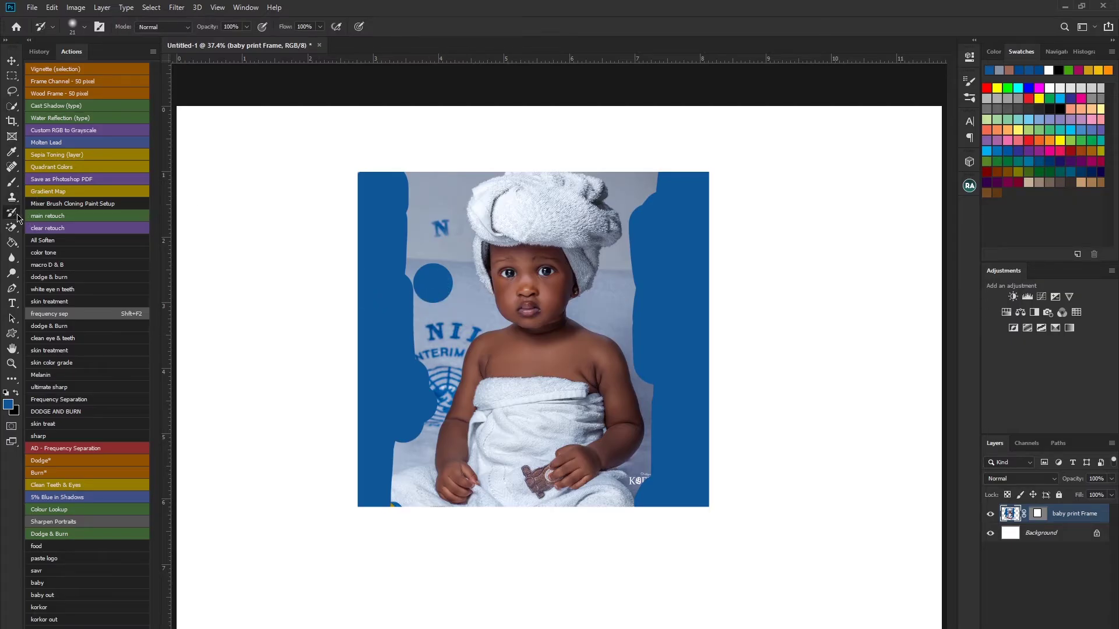
right_click(414, 222, "alt")
left_click(441, 228)
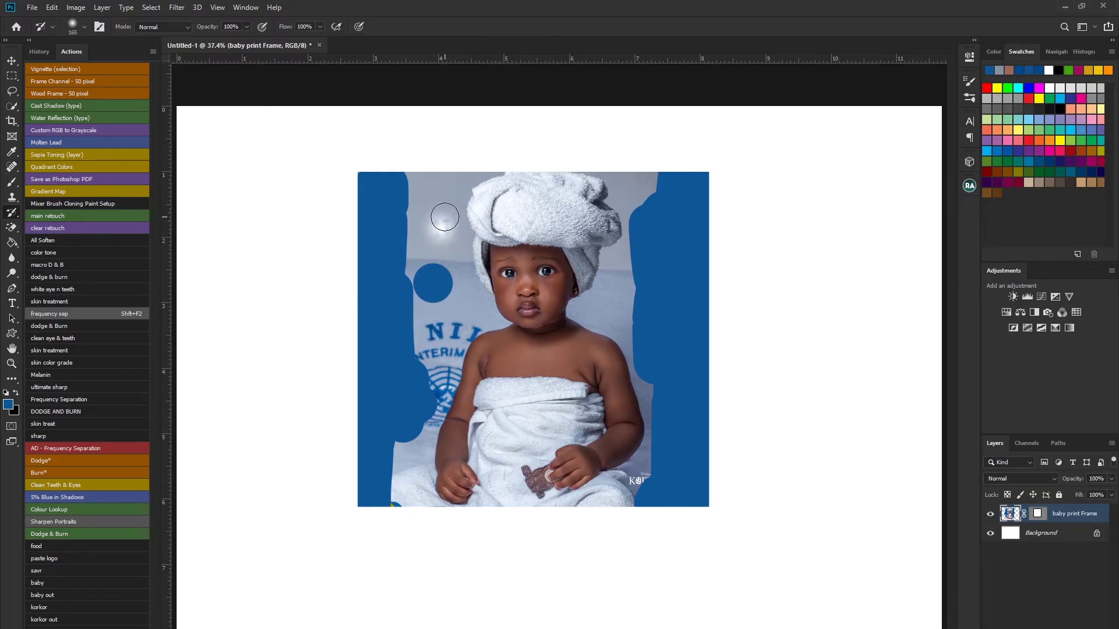
left_click(429, 282)
mouse_move(430, 283)
left_mouse_down()
mouse_move(438, 306)
mouse_move(429, 269)
mouse_move(411, 314)
mouse_move(438, 294)
left_mouse_up()
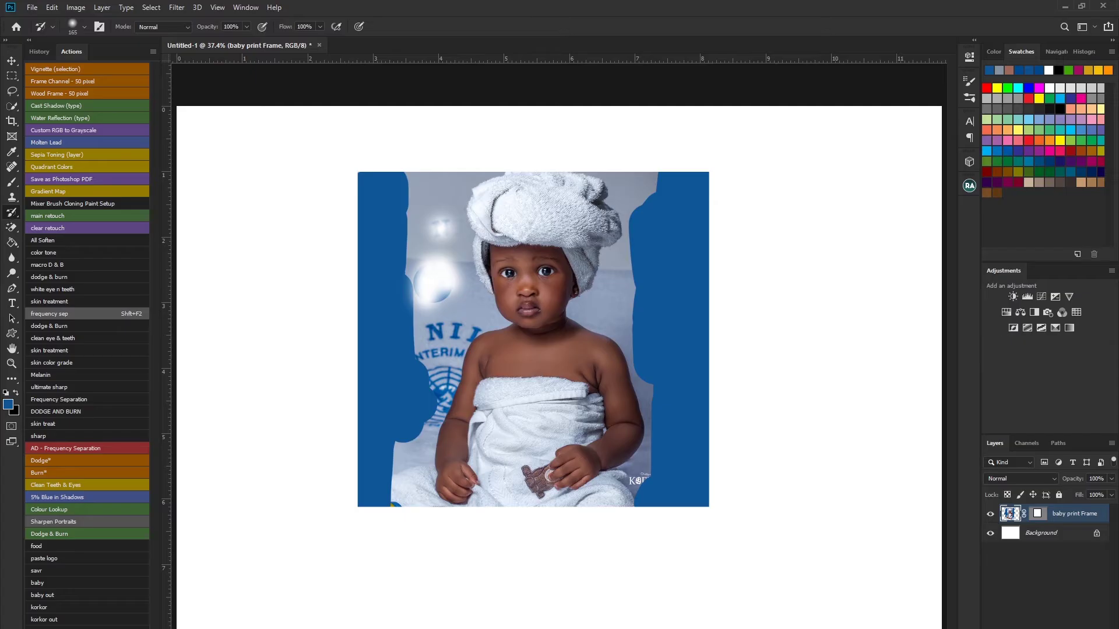
left_click(11, 227)
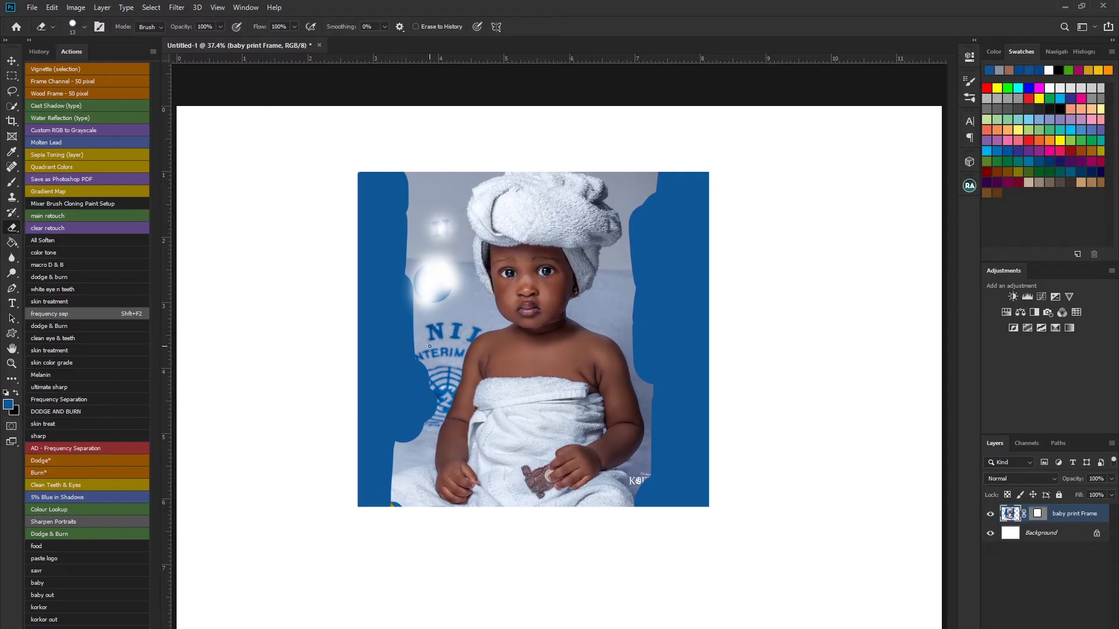
- Erase the photo's left side and its blue strokes with a ~232 px eraser
left_click_drag(358, 245, 376, 245)
mouse_move(373, 205)
left_mouse_down()
mouse_move(379, 164)
mouse_move(367, 210)
mouse_move(383, 205)
mouse_move(386, 220)
mouse_move(406, 183)
mouse_move(449, 174)
mouse_move(387, 234)
mouse_move(362, 231)
mouse_move(423, 241)
mouse_move(444, 174)
mouse_move(432, 283)
mouse_move(392, 255)
mouse_move(371, 313)
mouse_move(361, 288)
mouse_move(361, 313)
mouse_move(410, 246)
mouse_move(409, 299)
mouse_move(378, 352)
mouse_move(377, 334)
mouse_move(359, 399)
mouse_move(450, 287)
mouse_move(444, 252)
mouse_move(373, 446)
mouse_move(384, 412)
mouse_move(378, 433)
mouse_move(358, 443)
left_mouse_up()
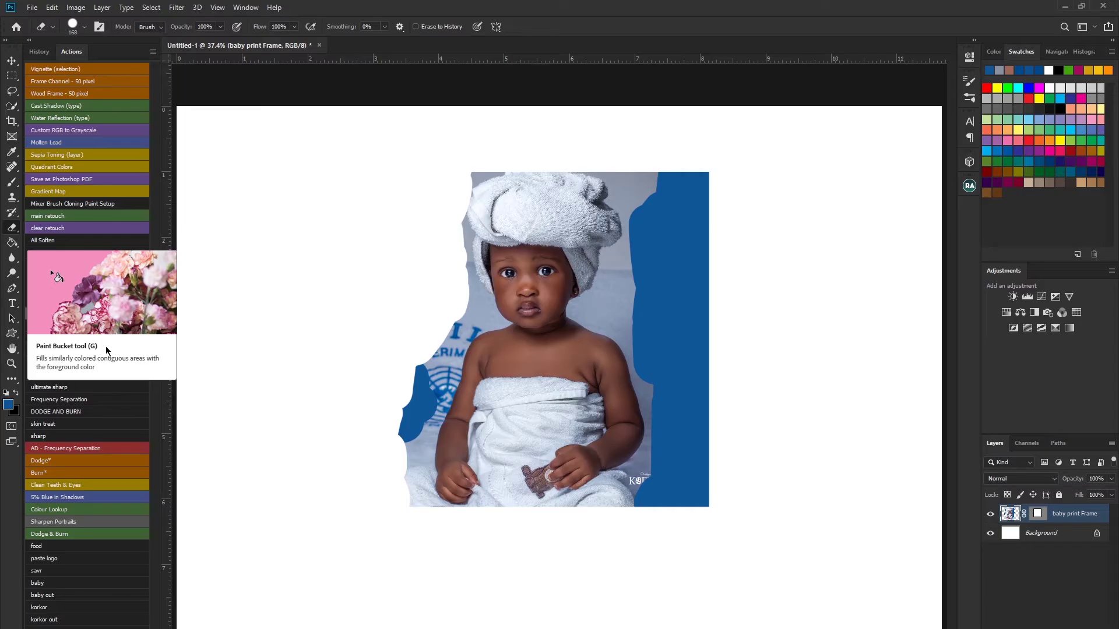
left_click(13, 244)
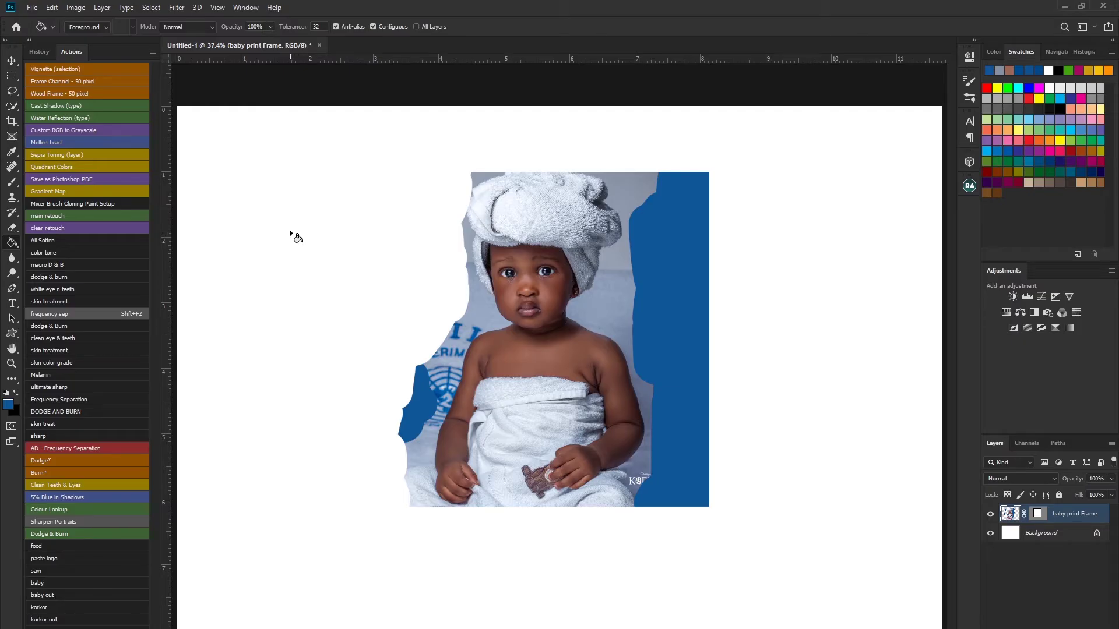
- Draw a blue rectangle at the canvas's upper left and flatten the image into Background
key("u")
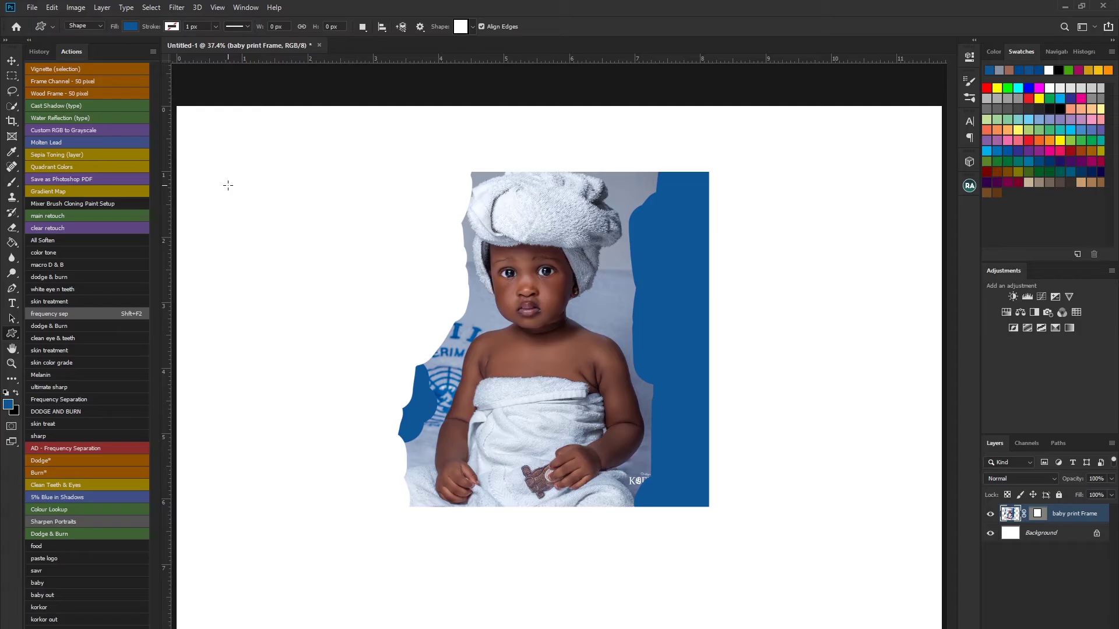
mouse_move(236, 165)
left_mouse_down()
mouse_move(317, 252)
mouse_move(415, 261)
left_mouse_up()
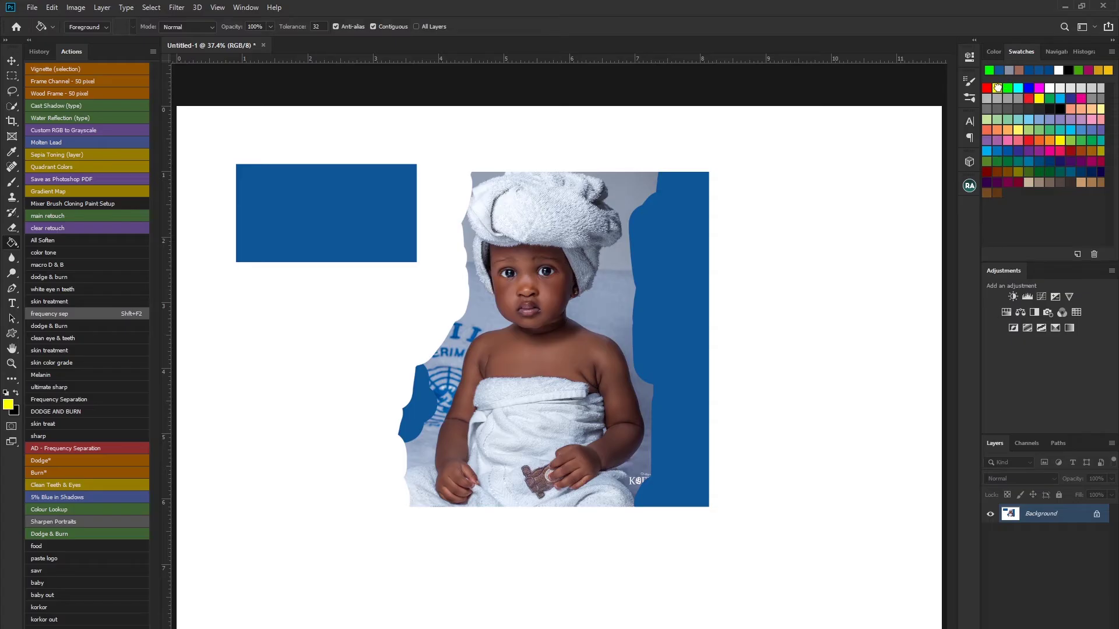
- Fill the rectangle, both blue side areas, and the baby's shoulders and chest with yellow
left_click(997, 88)
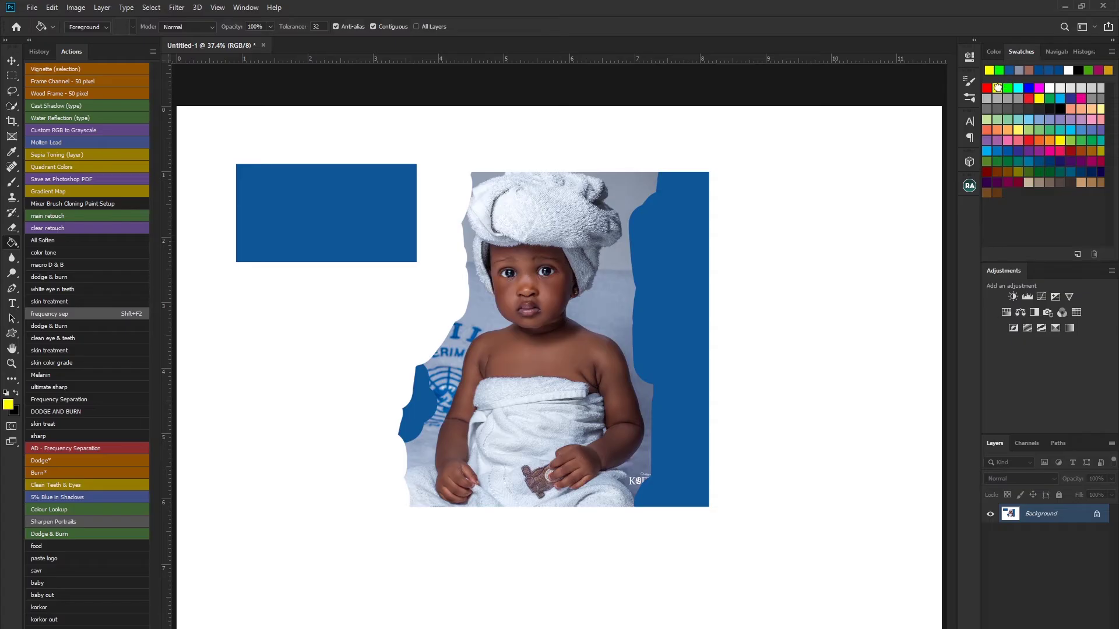
left_click(302, 195)
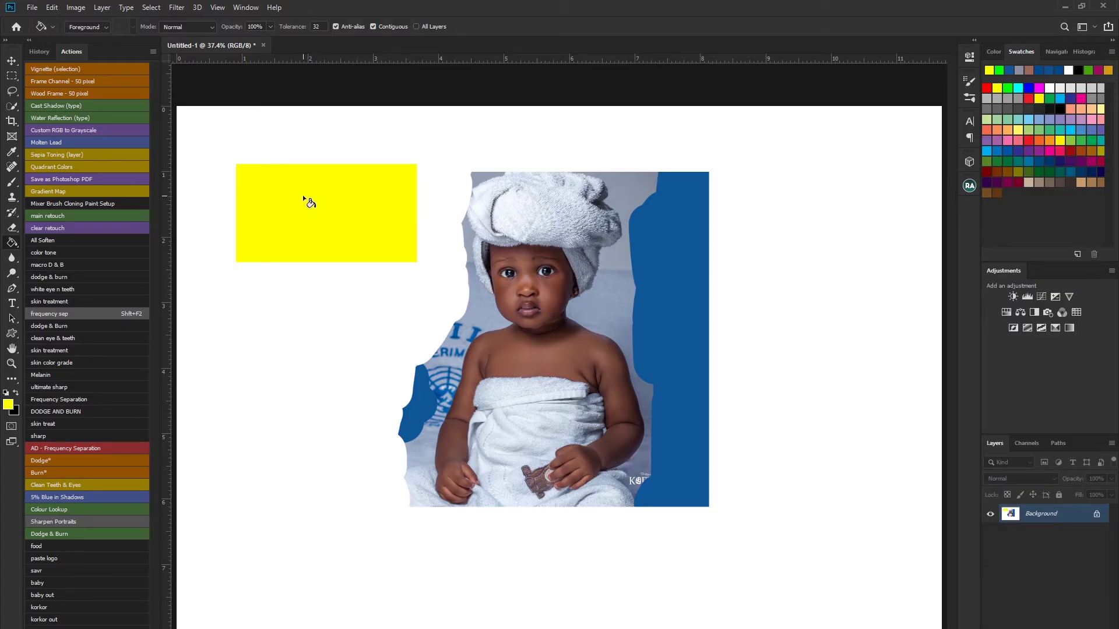
left_click(661, 261)
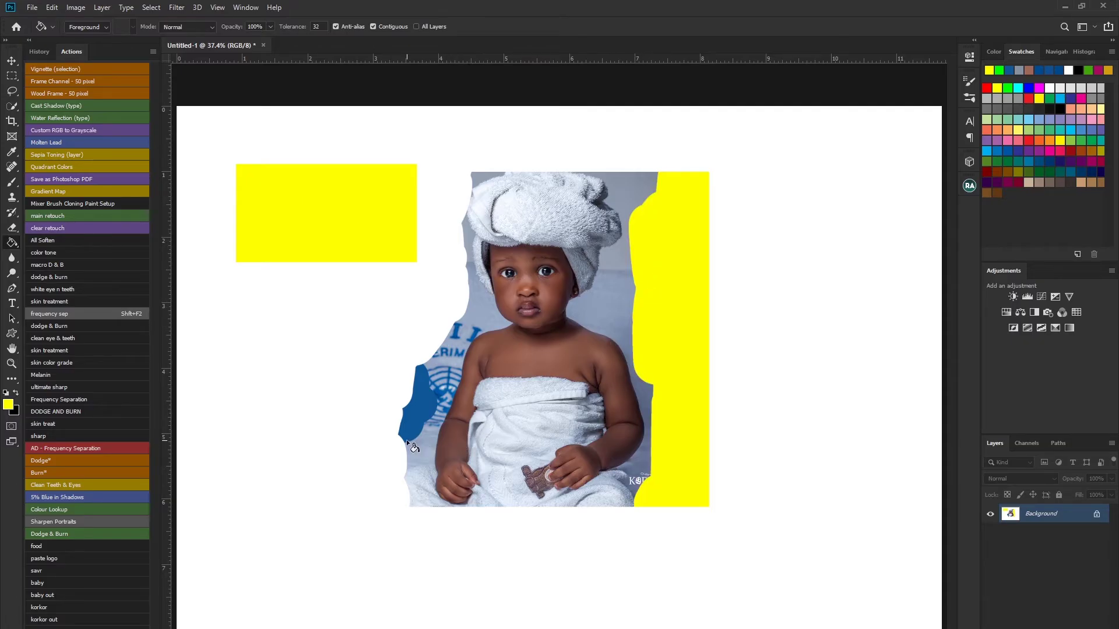
left_click(416, 404)
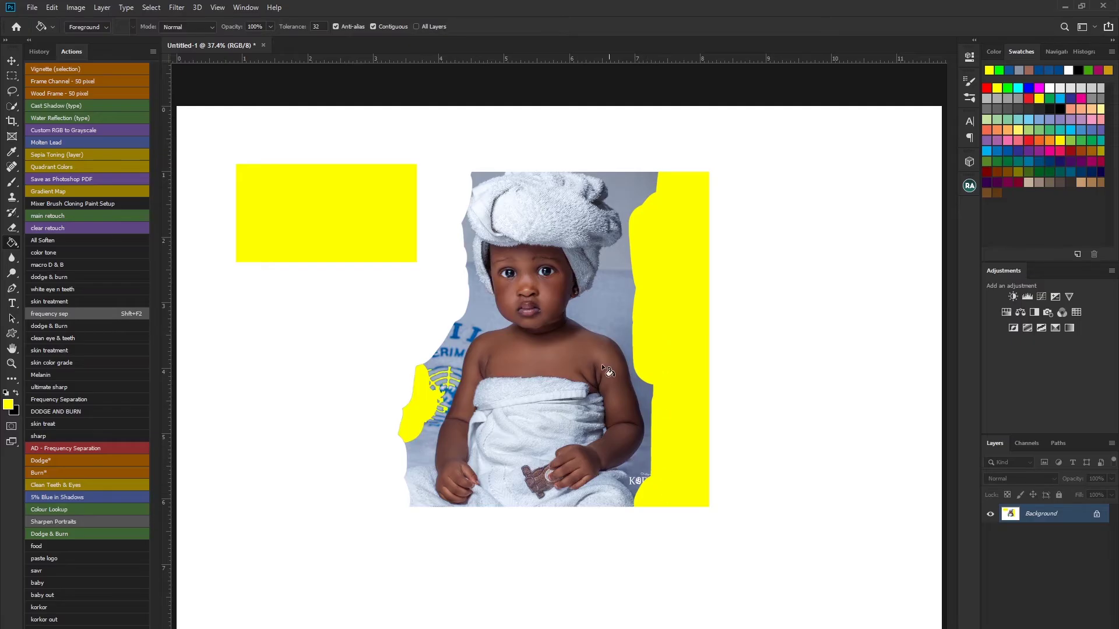
left_click(552, 347)
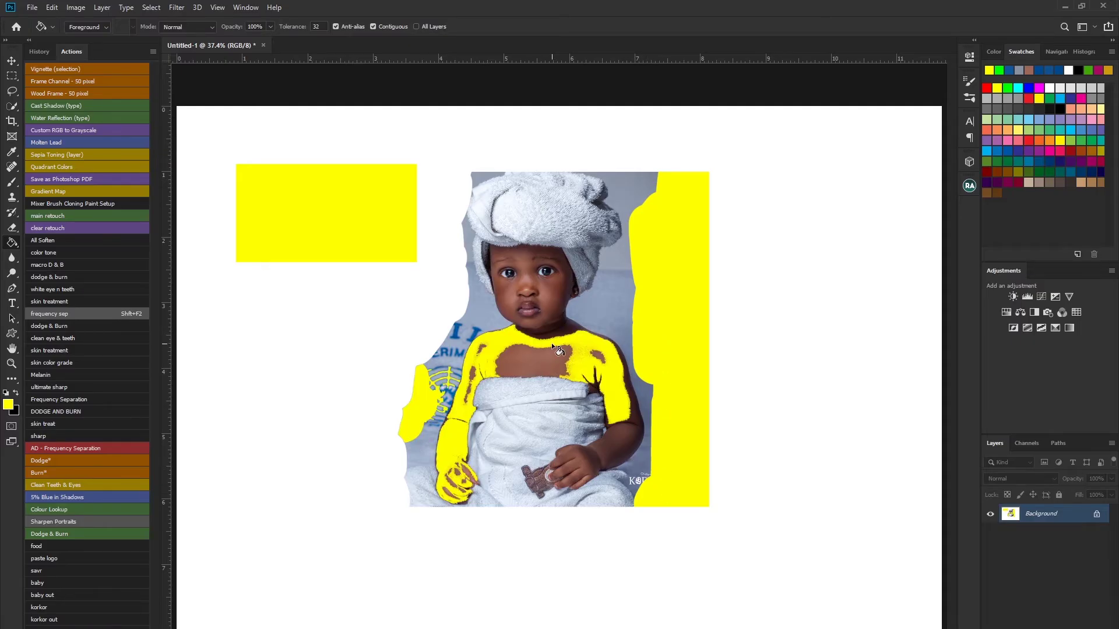
left_click(517, 356)
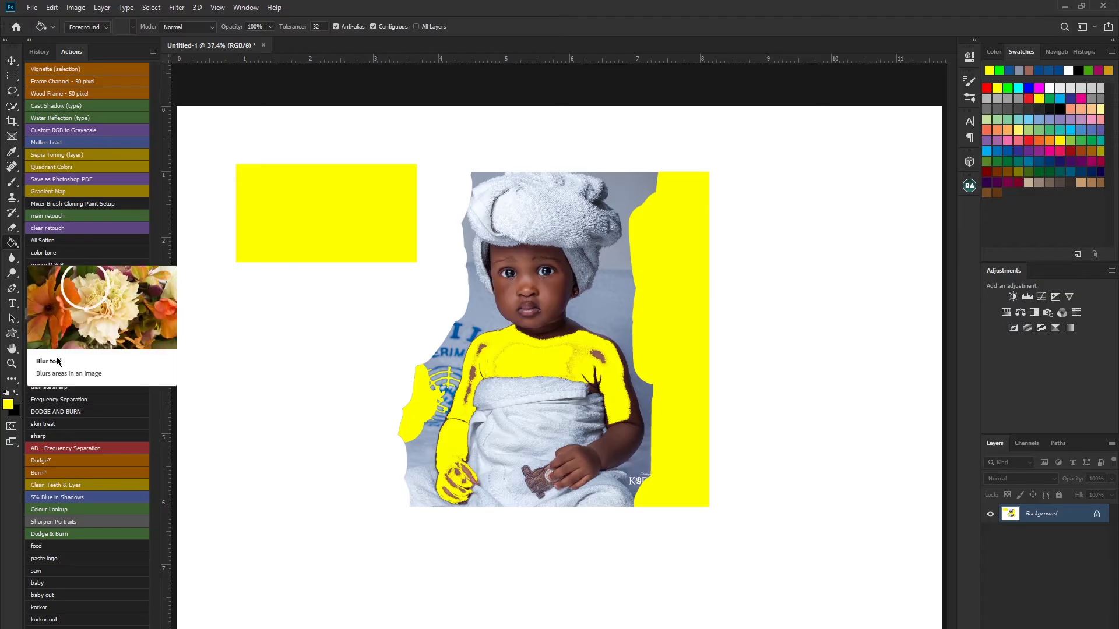
left_click(16, 262)
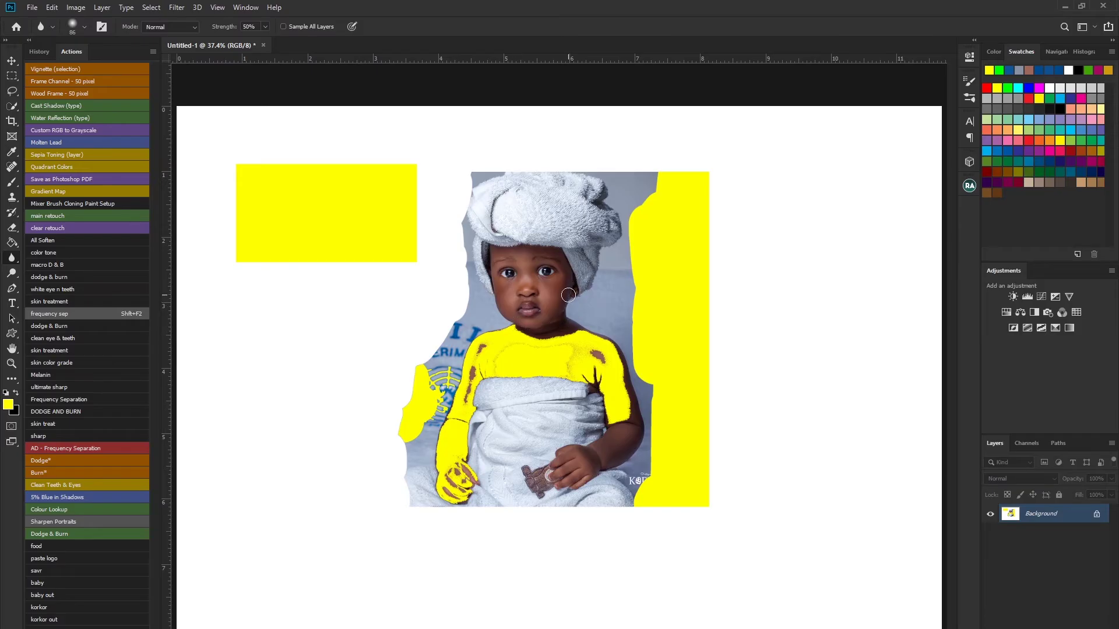
- Zoom in on the baby's face and blur the skin along the cheek and jaw
scroll(554, 300, "up", 5)
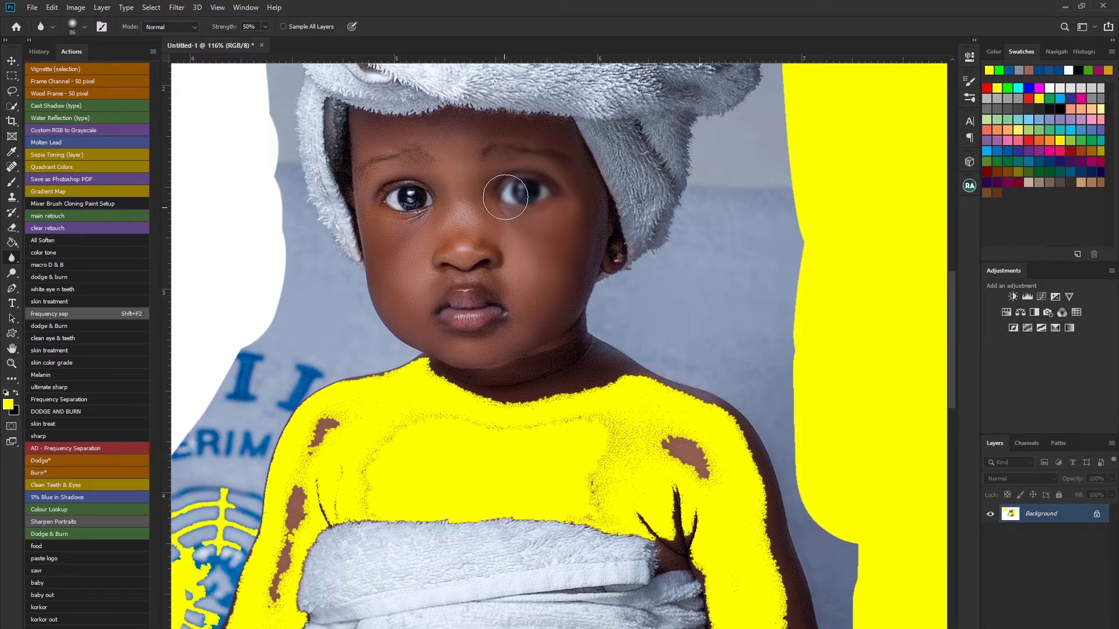
scroll(513, 251, "up", 3)
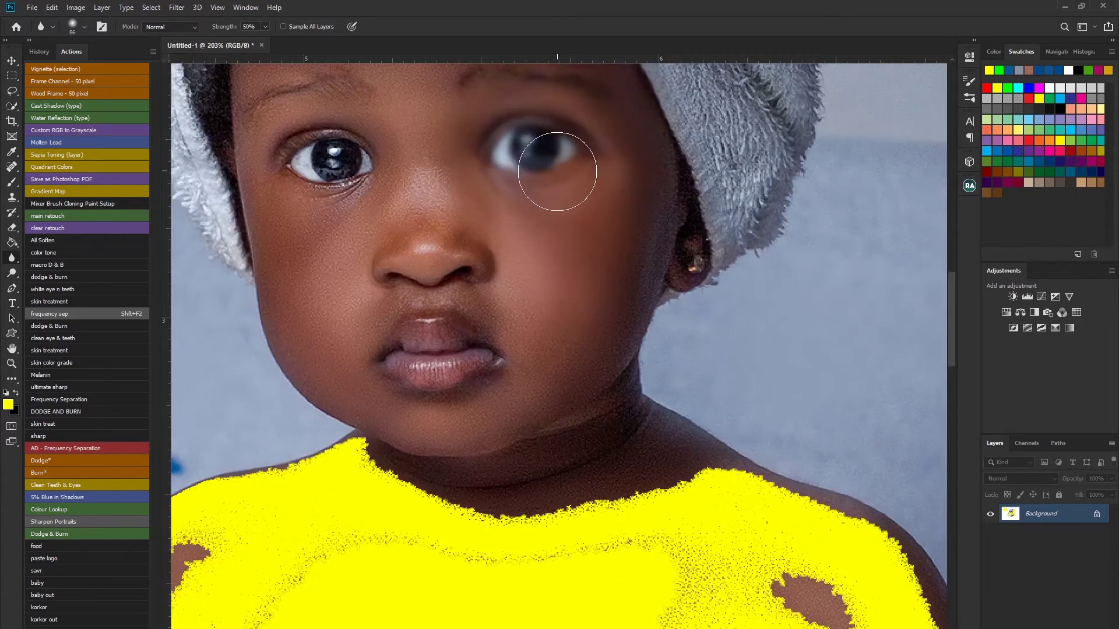
left_click_drag(550, 217, 514, 462)
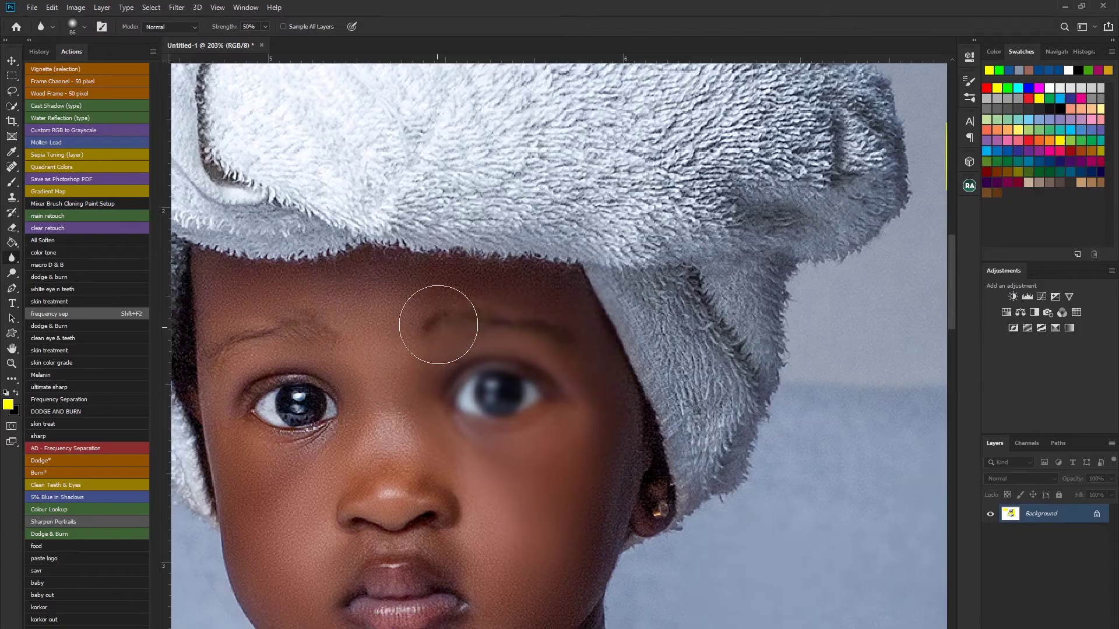
mouse_move(544, 327)
left_mouse_down()
mouse_move(608, 500)
mouse_move(623, 411)
mouse_move(603, 538)
mouse_move(577, 597)
mouse_move(586, 610)
mouse_move(484, 623)
mouse_move(460, 392)
left_mouse_up()
- Choose the Dodge tool and reduce its brush size to 57
left_click(12, 273)
left_click_drag(432, 368, 266, 329)
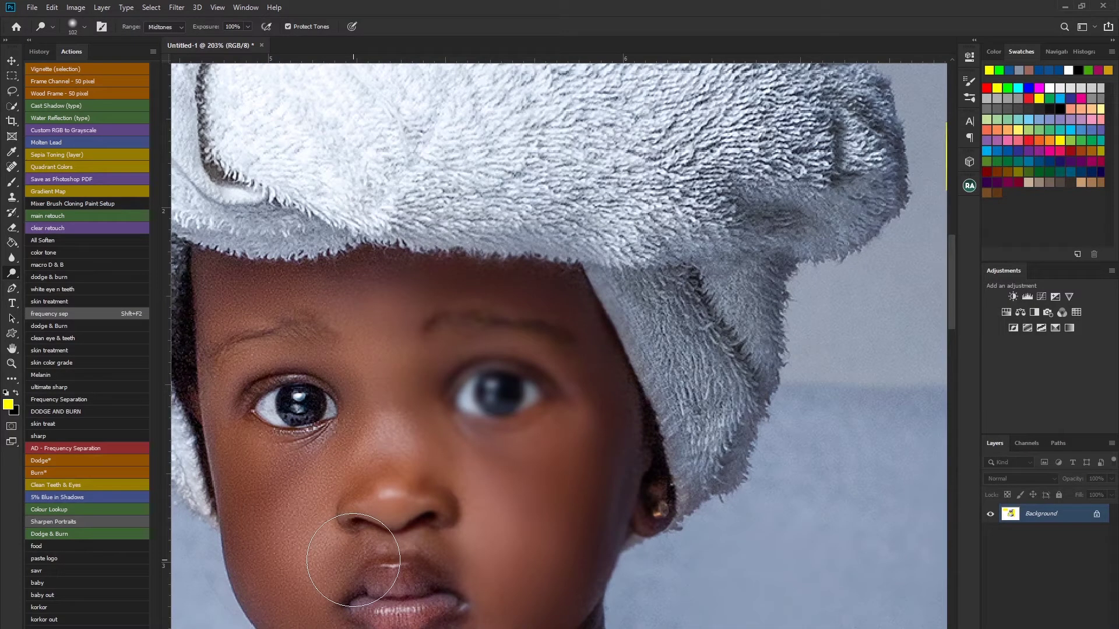
scroll(329, 540, "down", 2)
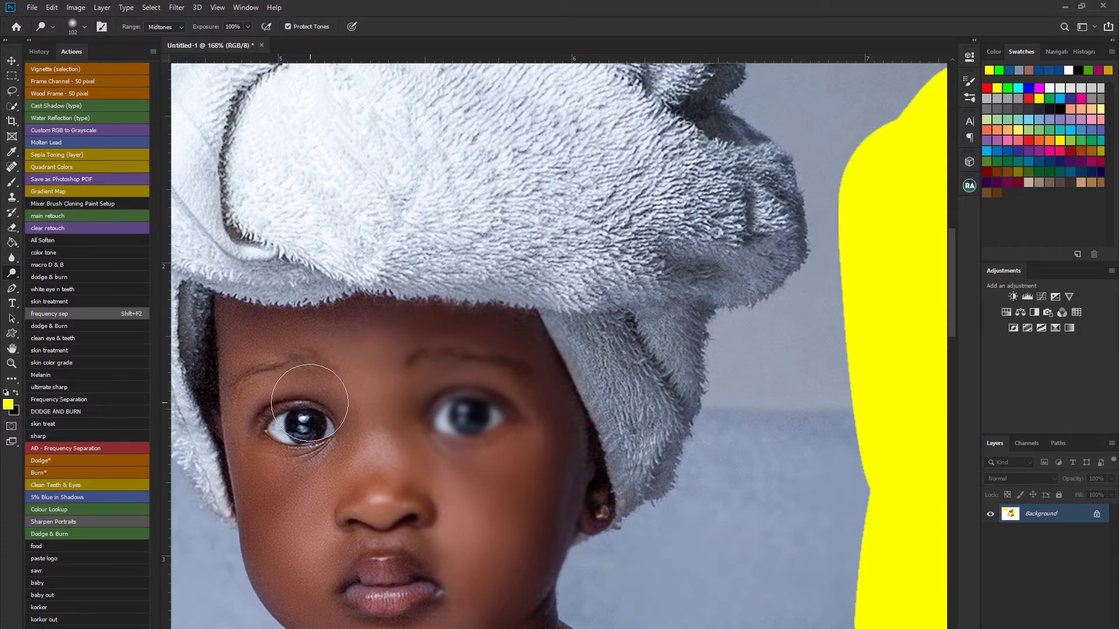
scroll(309, 402, "left", 3)
mouse_move(332, 365)
left_mouse_down()
mouse_move(313, 355)
mouse_move(338, 362)
mouse_move(338, 349)
left_mouse_up()
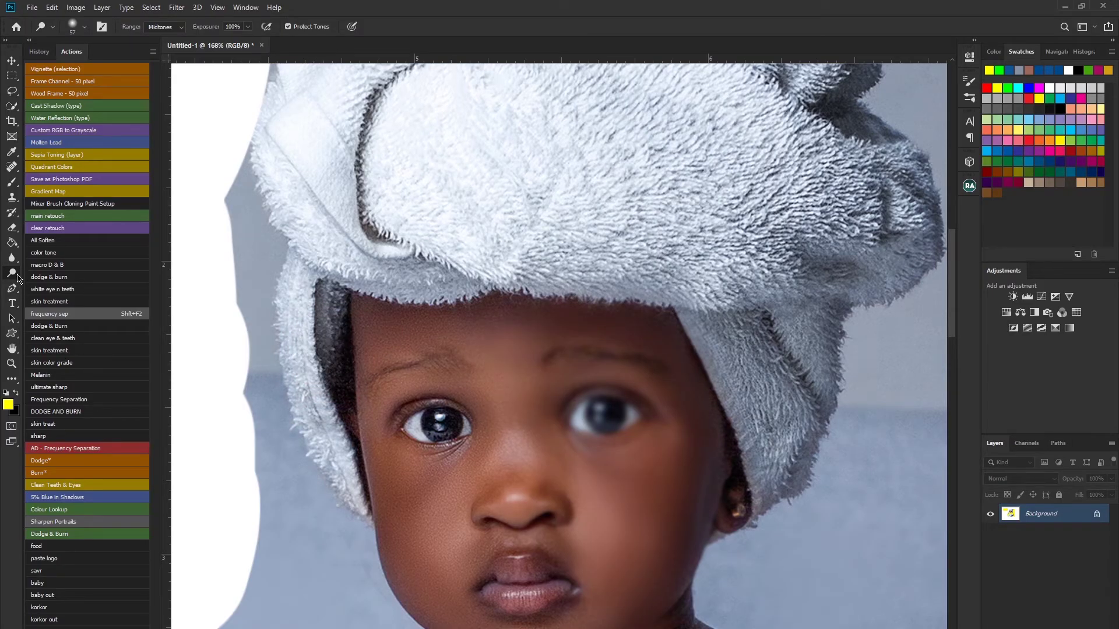
- Dodge the dark towel edge, left temple, forehead and left cheek to lighten them
mouse_move(320, 324)
left_mouse_down()
mouse_move(341, 429)
mouse_move(335, 315)
mouse_move(351, 455)
mouse_move(330, 318)
mouse_move(344, 427)
mouse_move(337, 314)
left_mouse_up()
scroll(336, 387, "up", 3)
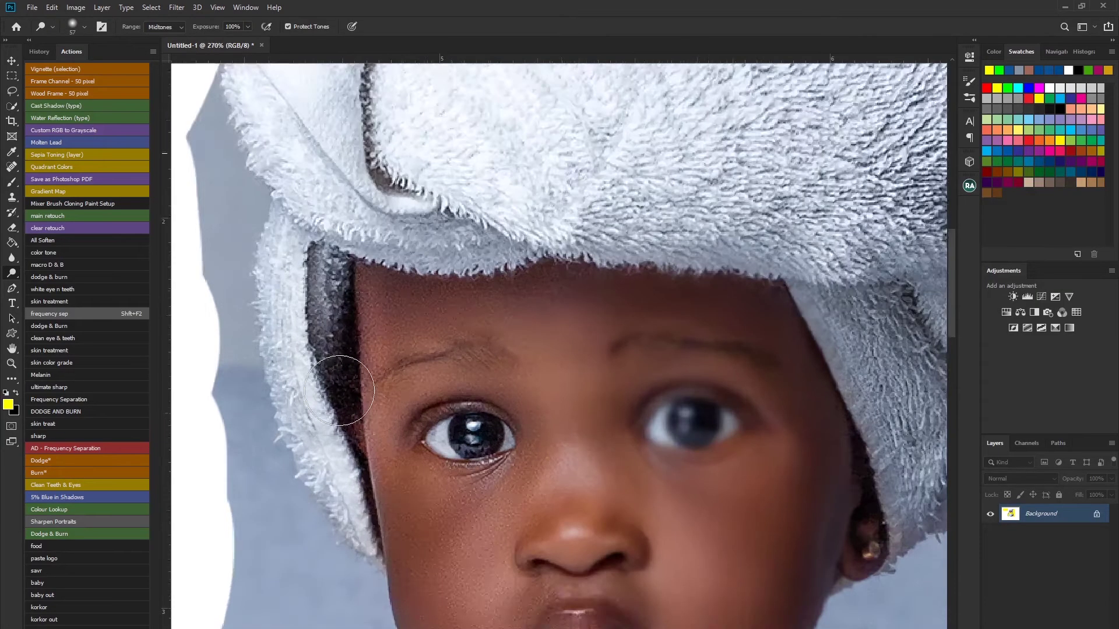
mouse_move(398, 291)
left_mouse_down()
mouse_move(405, 378)
mouse_move(403, 285)
mouse_move(419, 301)
mouse_move(527, 282)
mouse_move(480, 265)
mouse_move(601, 275)
mouse_move(521, 287)
mouse_move(631, 259)
mouse_move(687, 273)
mouse_move(666, 278)
mouse_move(783, 265)
mouse_move(755, 275)
mouse_move(880, 286)
mouse_move(539, 344)
mouse_move(577, 346)
mouse_move(686, 278)
mouse_move(424, 299)
mouse_move(394, 275)
mouse_move(426, 450)
mouse_move(401, 476)
mouse_move(401, 465)
mouse_move(421, 522)
mouse_move(455, 516)
mouse_move(475, 498)
mouse_move(458, 536)
mouse_move(522, 473)
mouse_move(402, 433)
mouse_move(426, 397)
mouse_move(504, 378)
mouse_move(548, 394)
mouse_move(577, 434)
mouse_move(558, 511)
mouse_move(523, 556)
mouse_move(563, 482)
mouse_move(575, 409)
mouse_move(480, 379)
mouse_move(437, 390)
mouse_move(412, 543)
mouse_move(417, 483)
mouse_move(425, 624)
mouse_move(474, 539)
mouse_move(472, 448)
left_mouse_up()
scroll(472, 448, "down", 5)
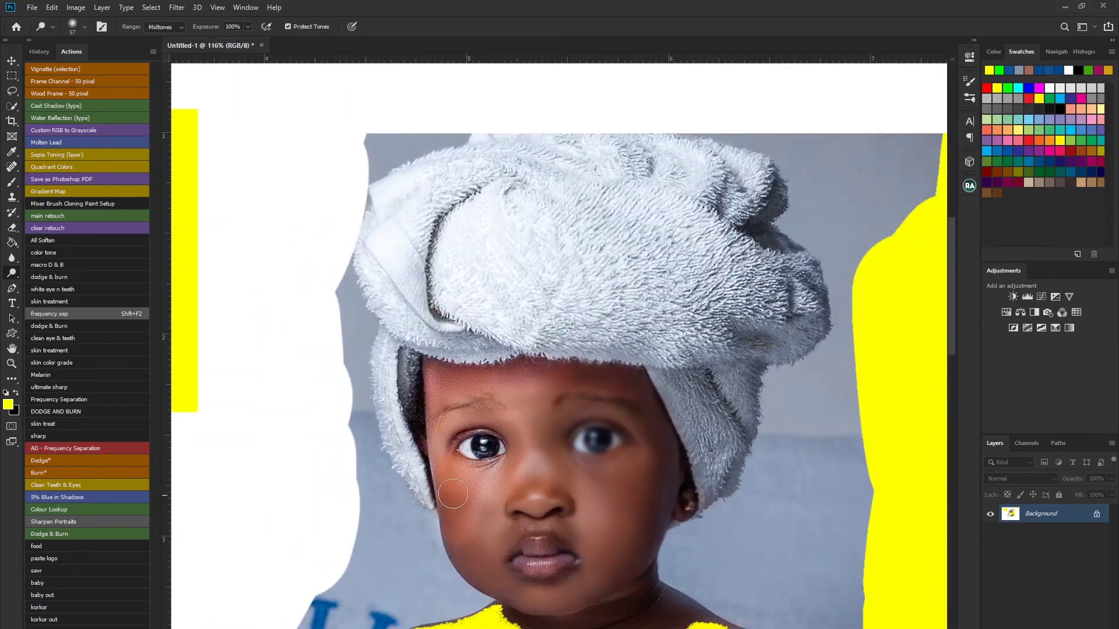
mouse_move(478, 560)
left_mouse_down()
mouse_move(456, 545)
mouse_move(498, 592)
mouse_move(444, 495)
left_mouse_up()
scroll(446, 495, "up", 2)
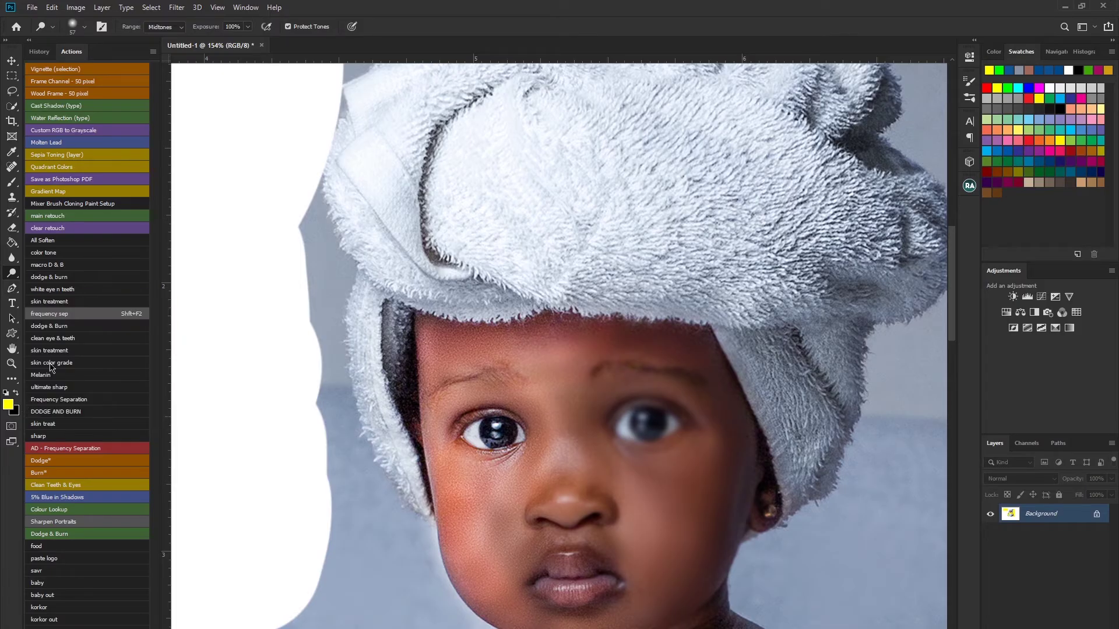
left_click(10, 291)
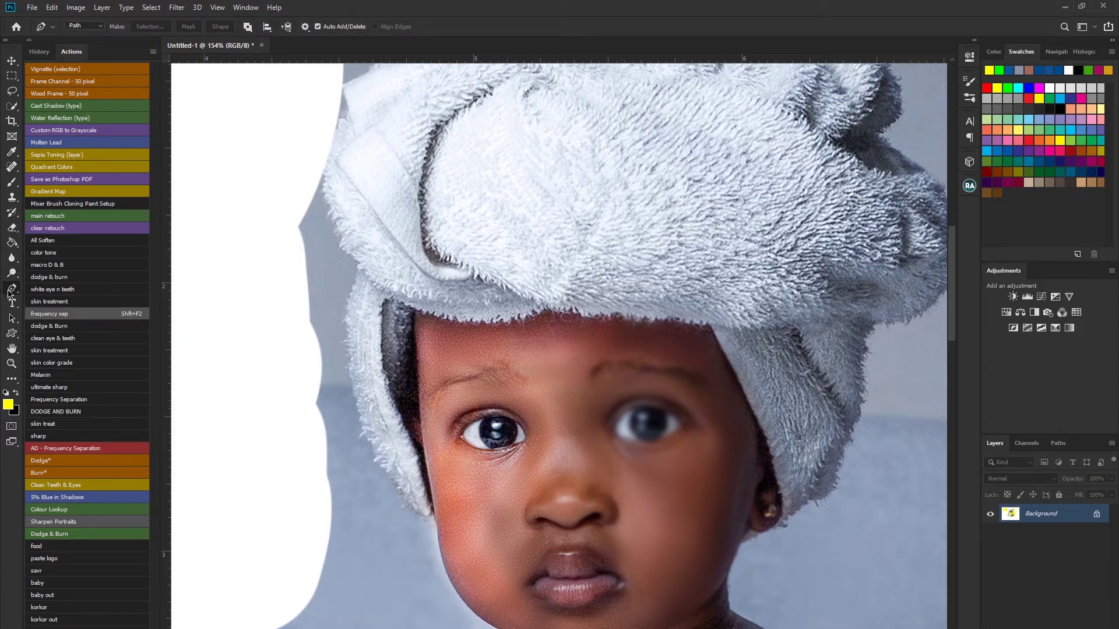
left_click(11, 272)
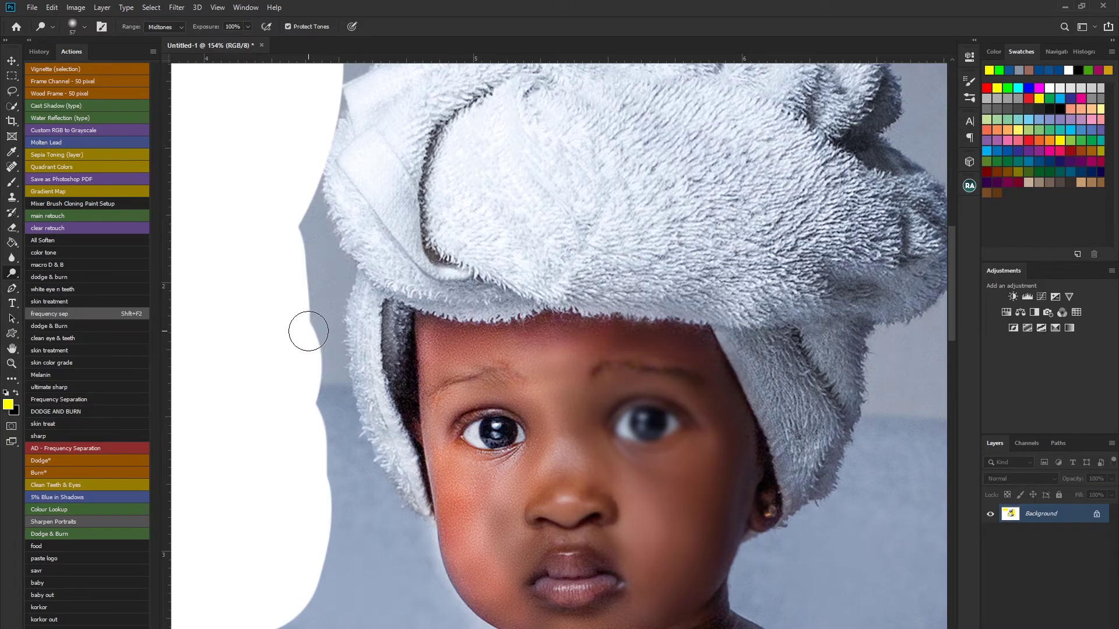
key("p")
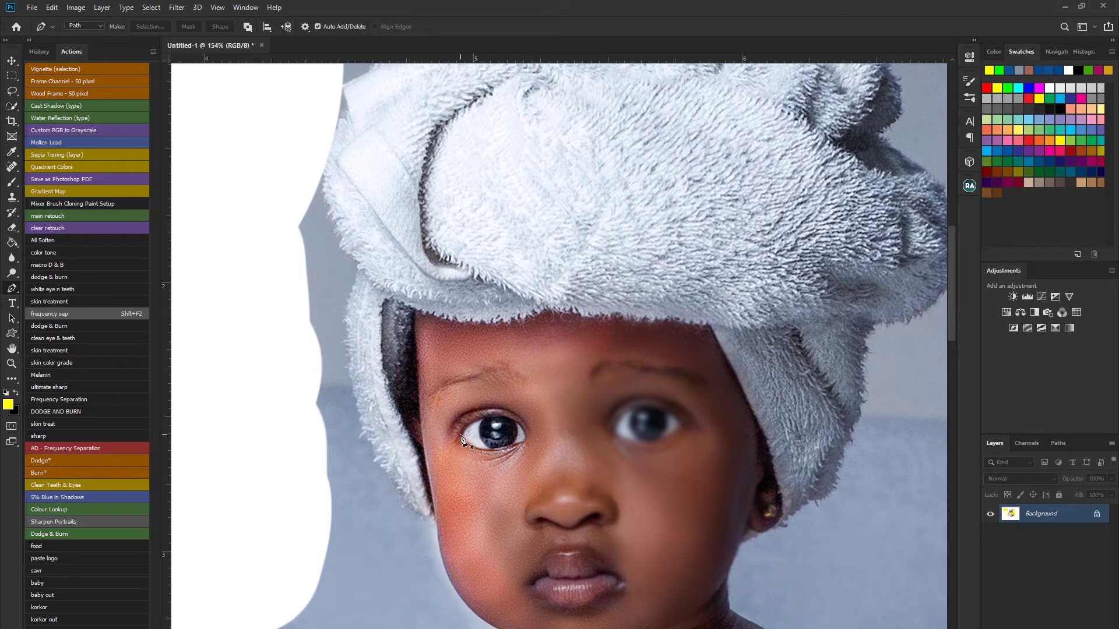
scroll(458, 447, "up", 5)
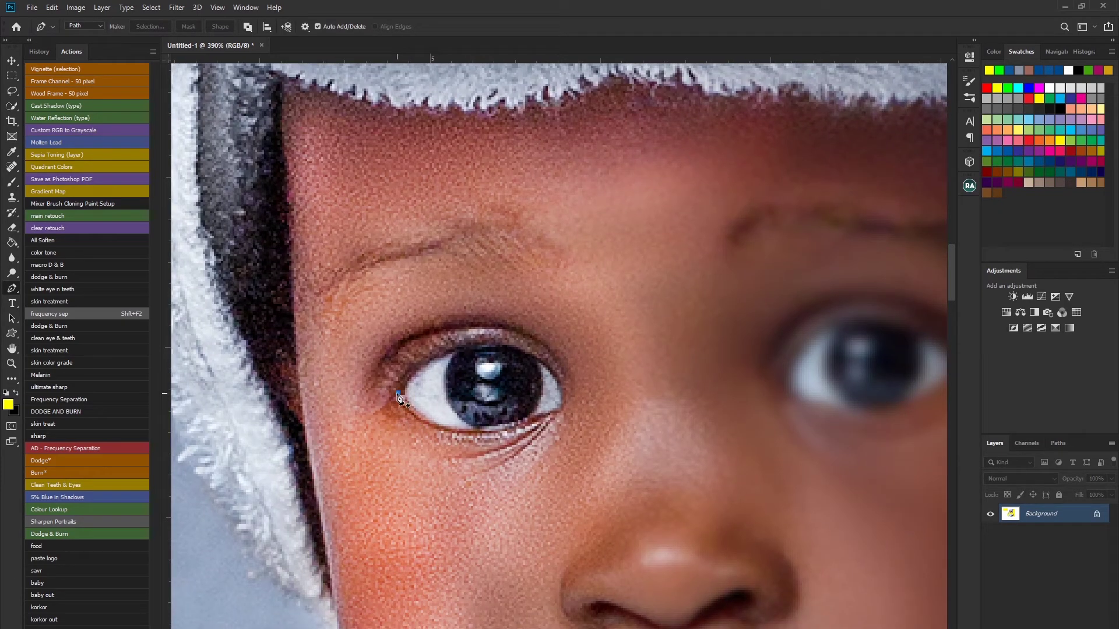
left_click(398, 394)
left_click_drag(441, 356, 461, 352)
left_click(511, 347)
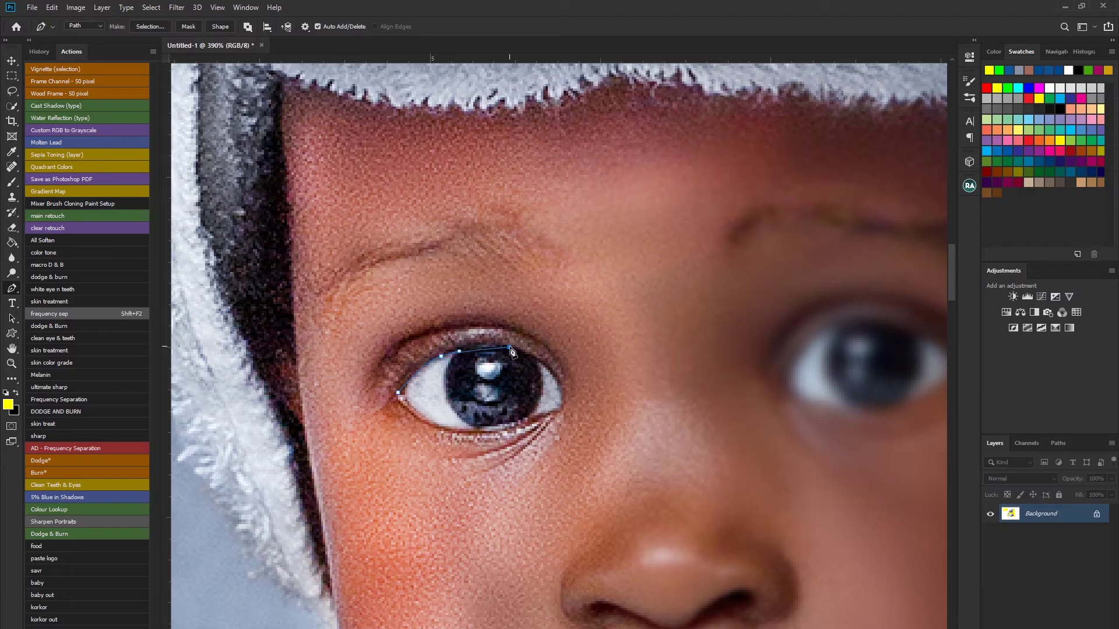
left_click(548, 368)
left_click(561, 397)
left_click(558, 410)
left_click(513, 428)
left_click(429, 427)
left_click(421, 424)
left_click(411, 418)
left_click(402, 406)
left_click(398, 402)
key("Return")
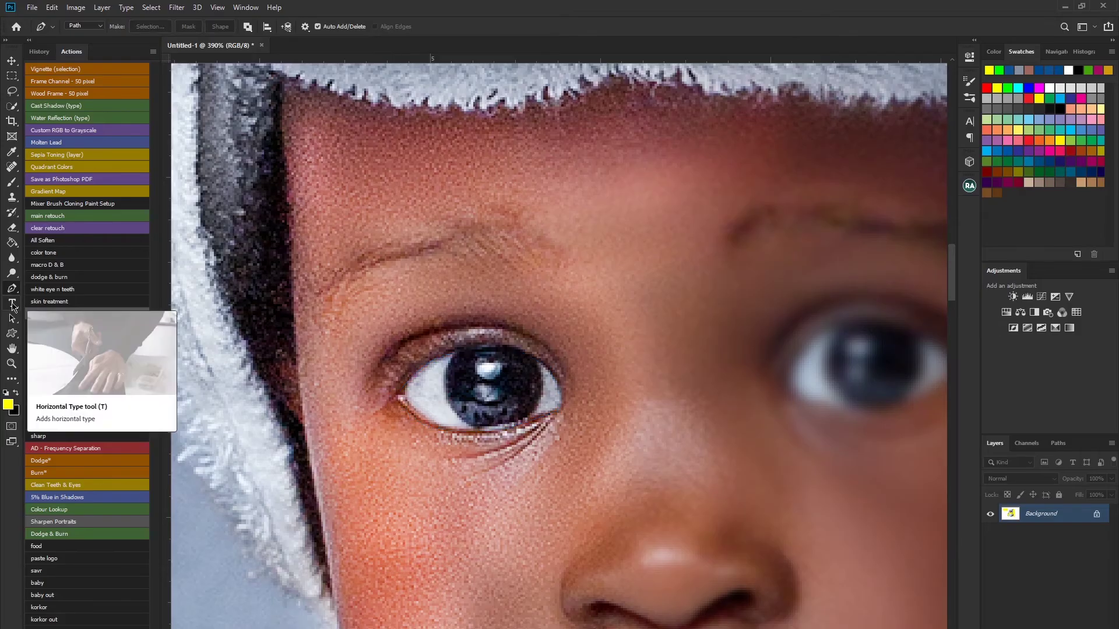
- Type 'kofi' as a white text layer across the baby's eyes, position it and commit
left_click(12, 304)
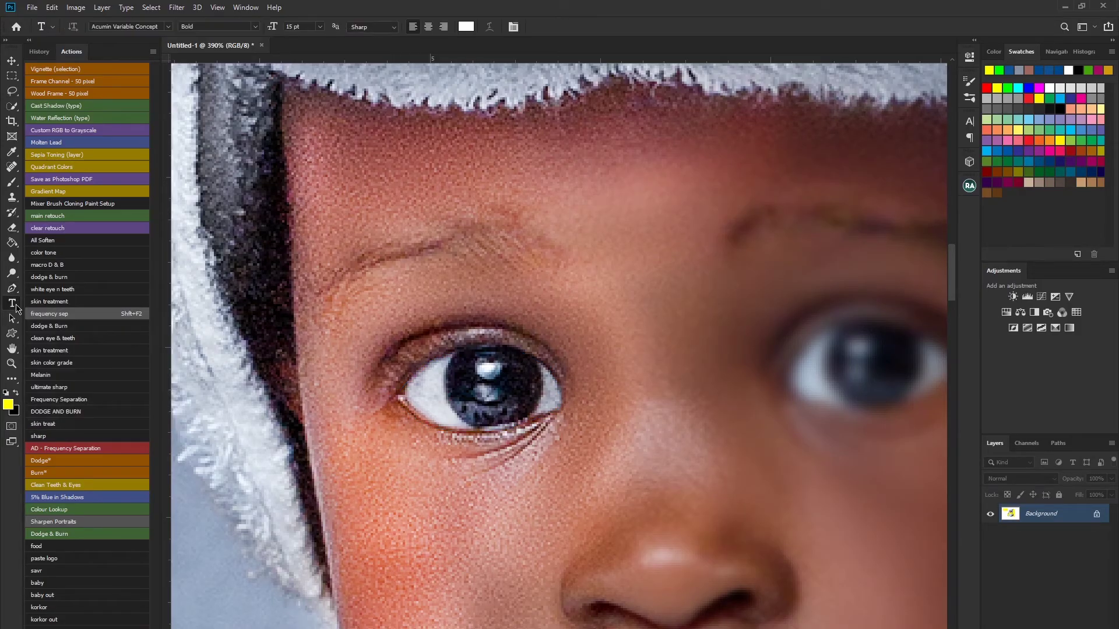
left_click(13, 288)
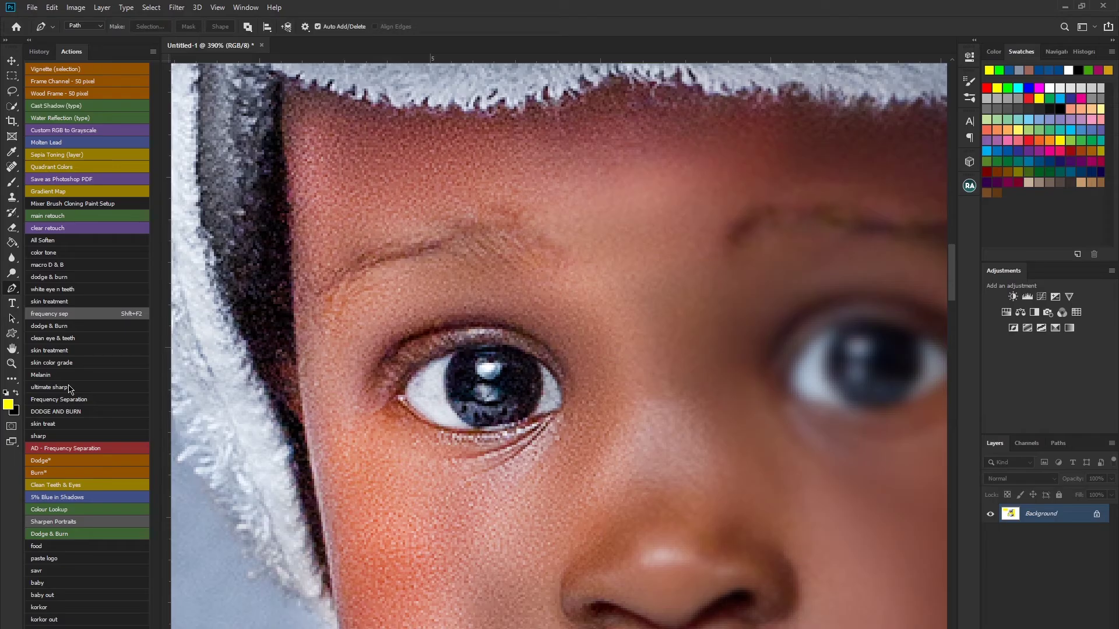
scroll(480, 404, "down", 5)
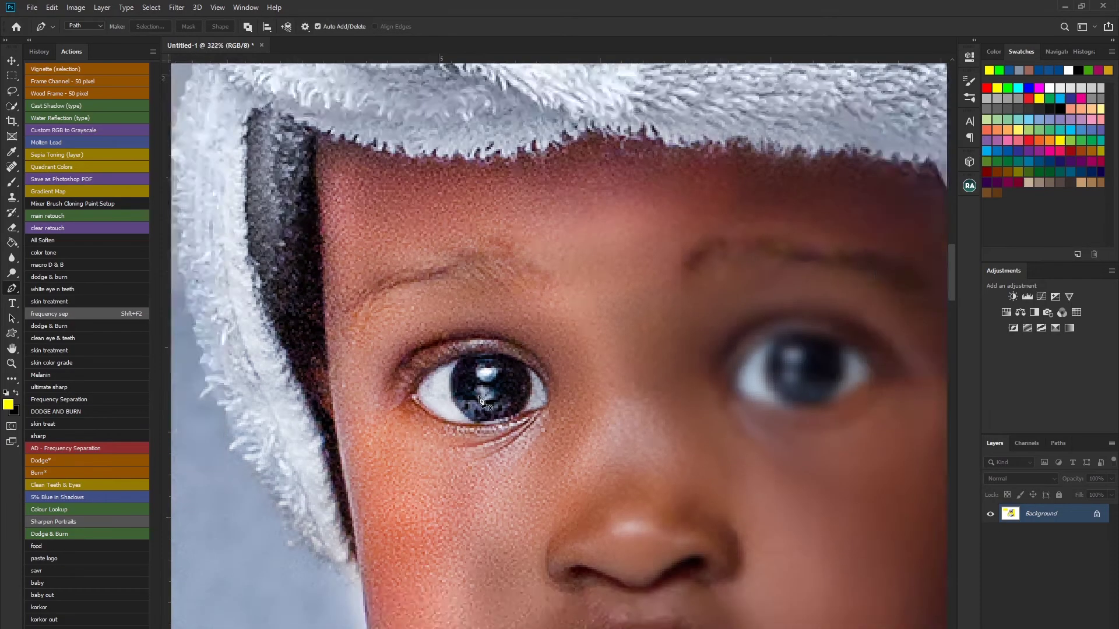
left_click(12, 303)
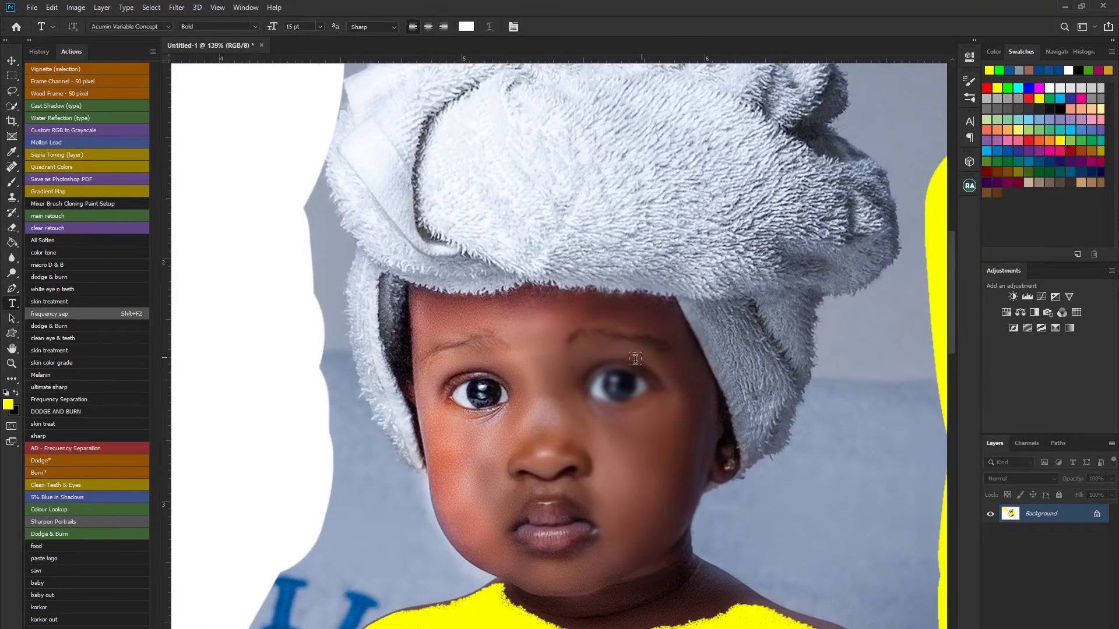
left_click(373, 410)
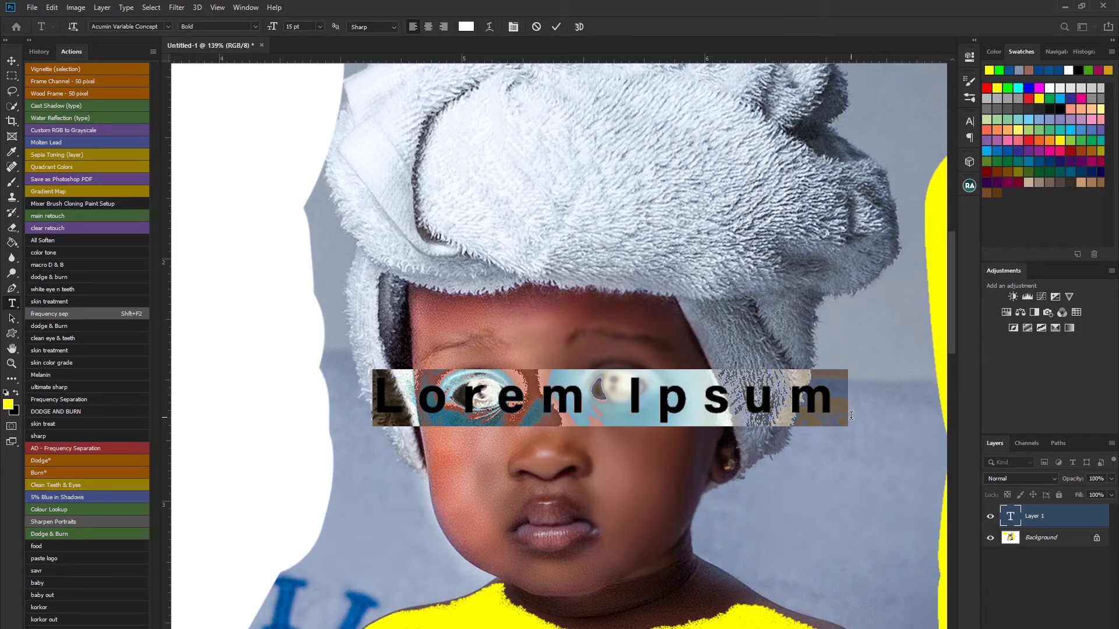
type("kofi")
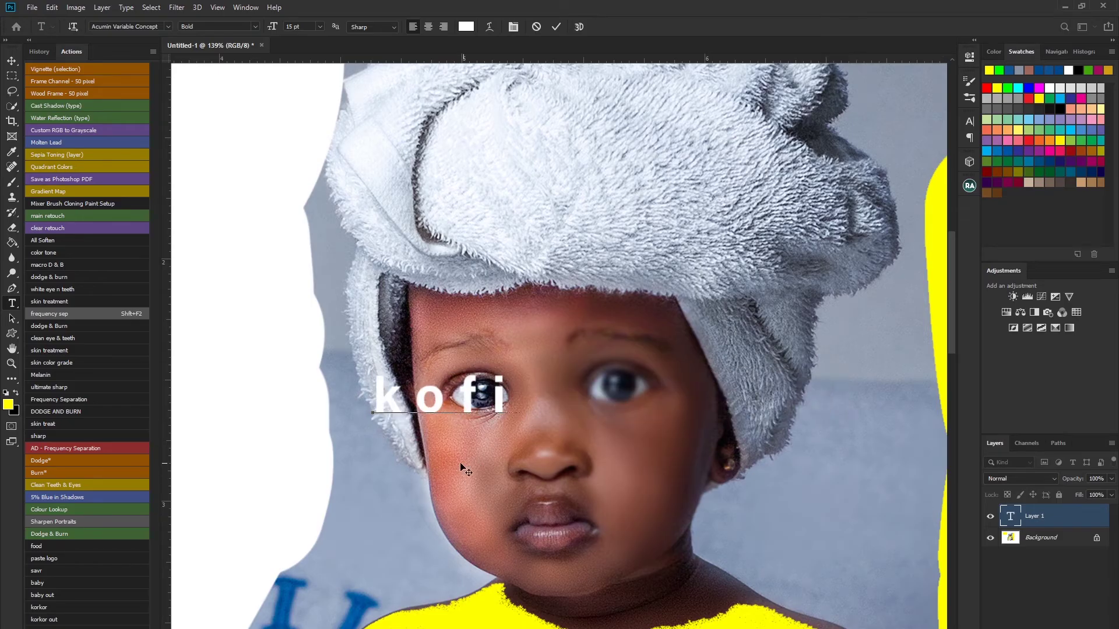
left_click_drag(484, 461, 552, 460)
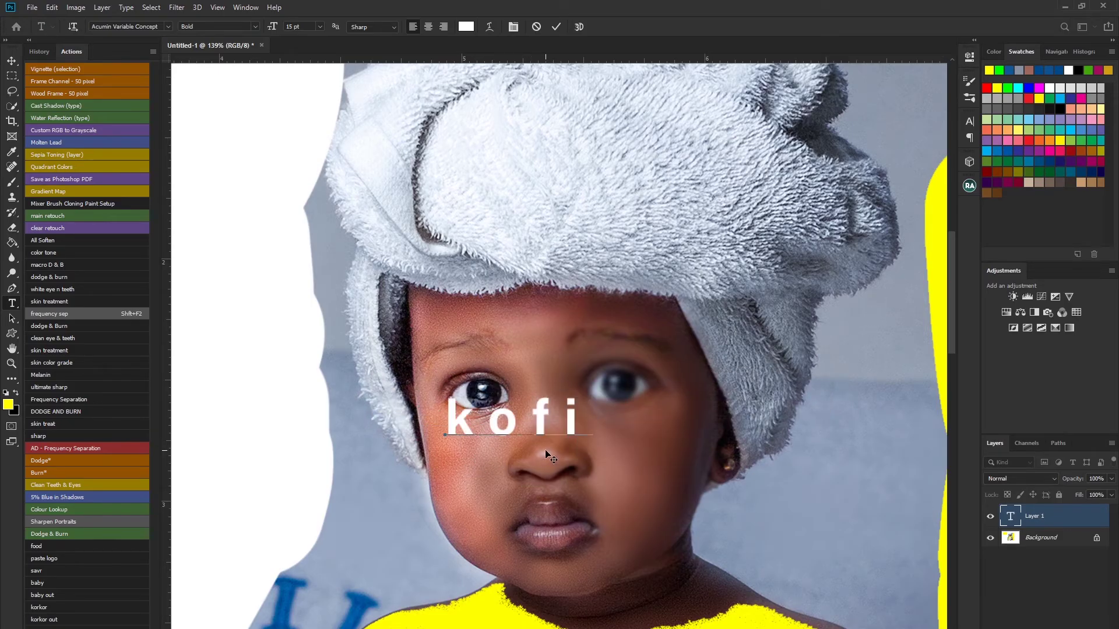
left_click(556, 26)
key("a")
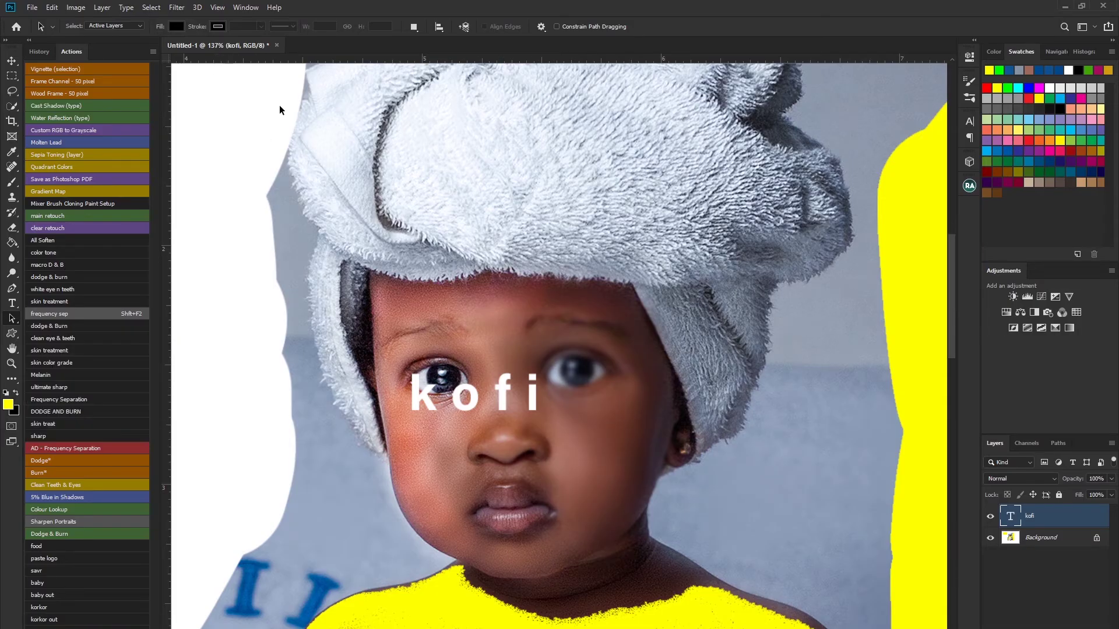
- Draw a rectangle in Path mode and move it to span the towel hat and eye
key("u")
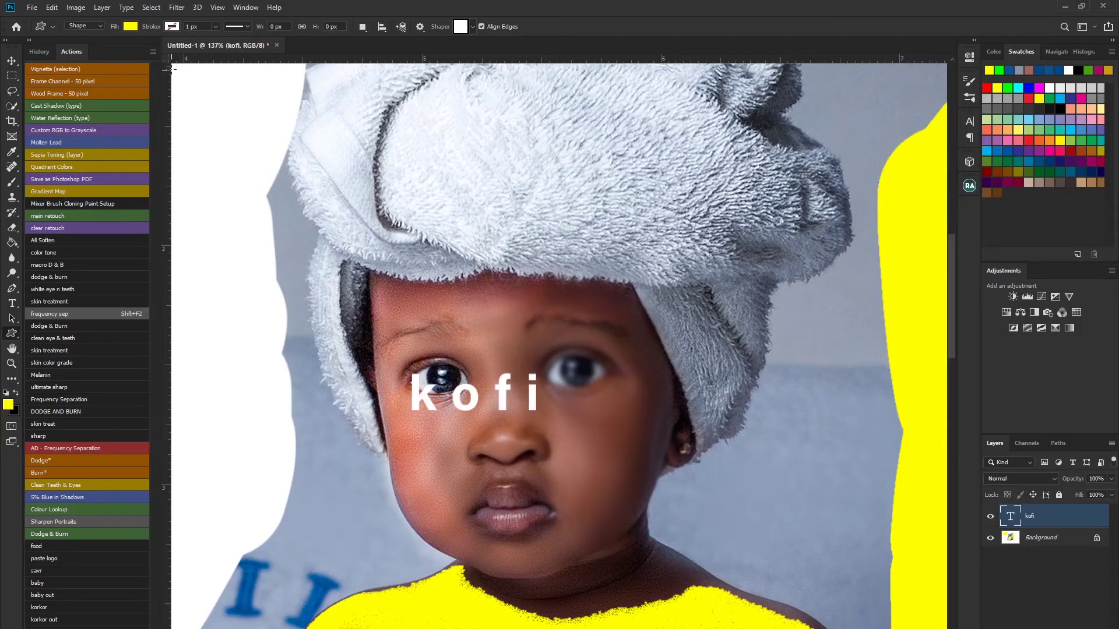
left_click(97, 26)
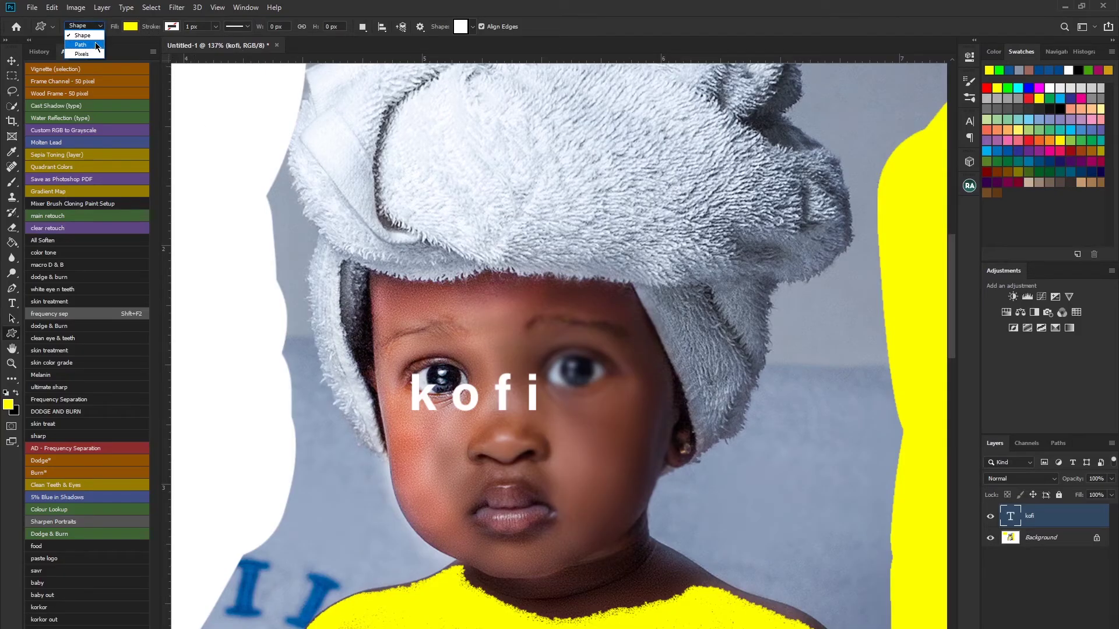
left_click(97, 45)
left_click_drag(371, 151, 600, 337)
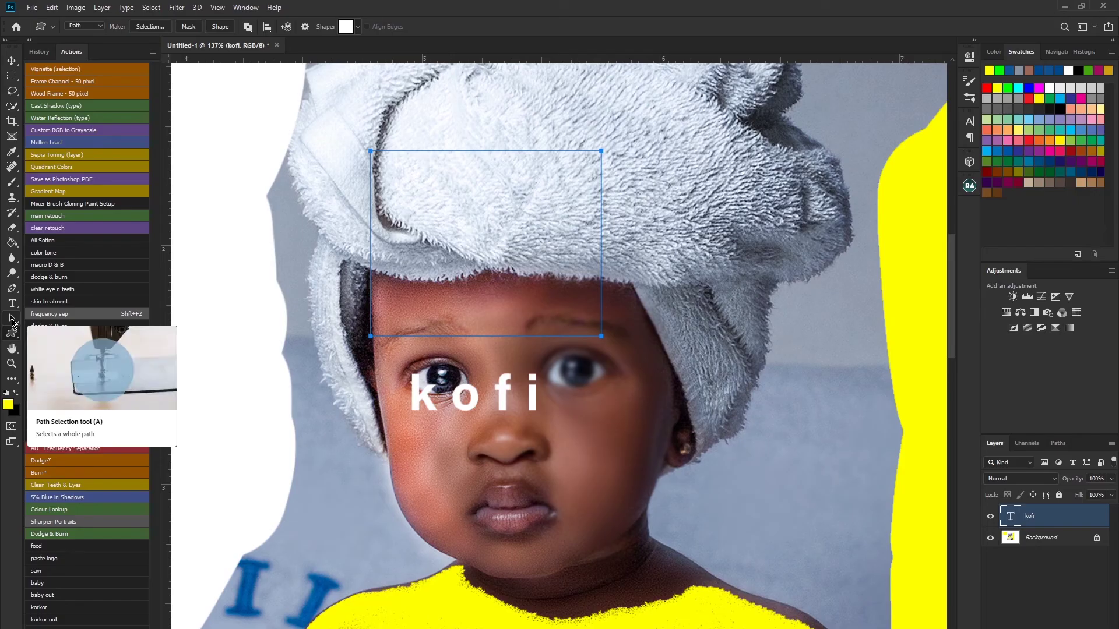
left_click(12, 319)
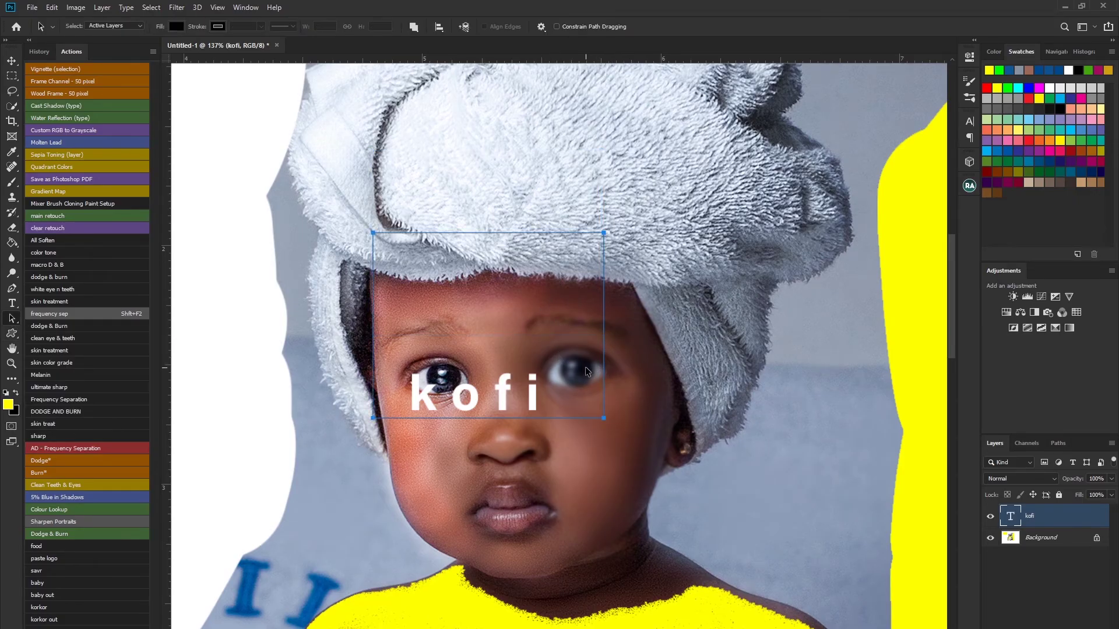
left_click_drag(585, 366, 721, 456)
left_click_drag(645, 483, 562, 231)
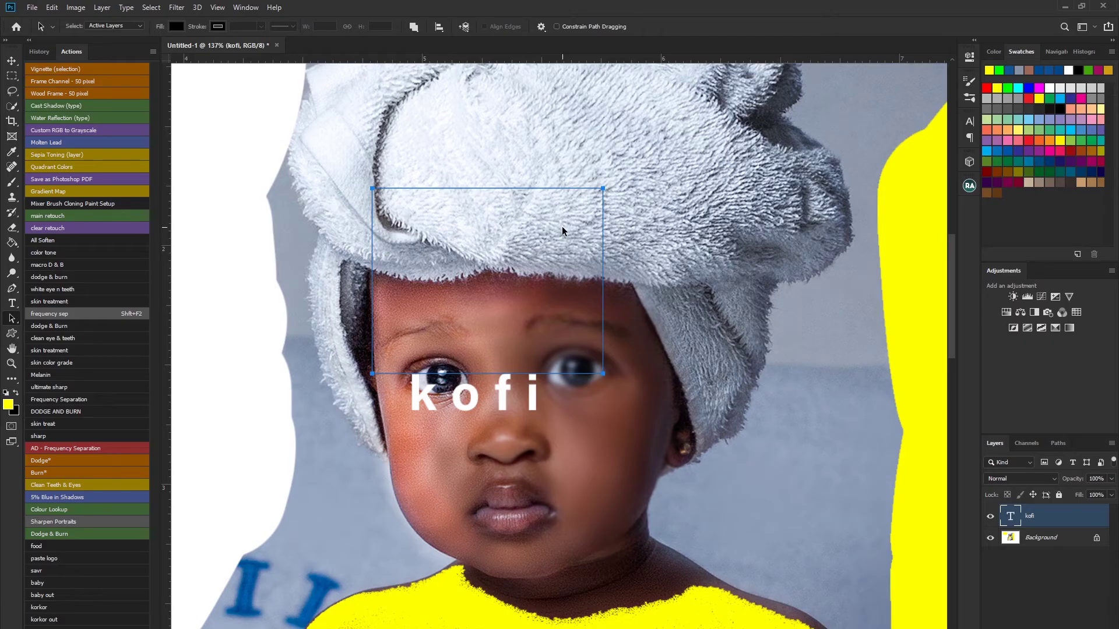
left_click(17, 334)
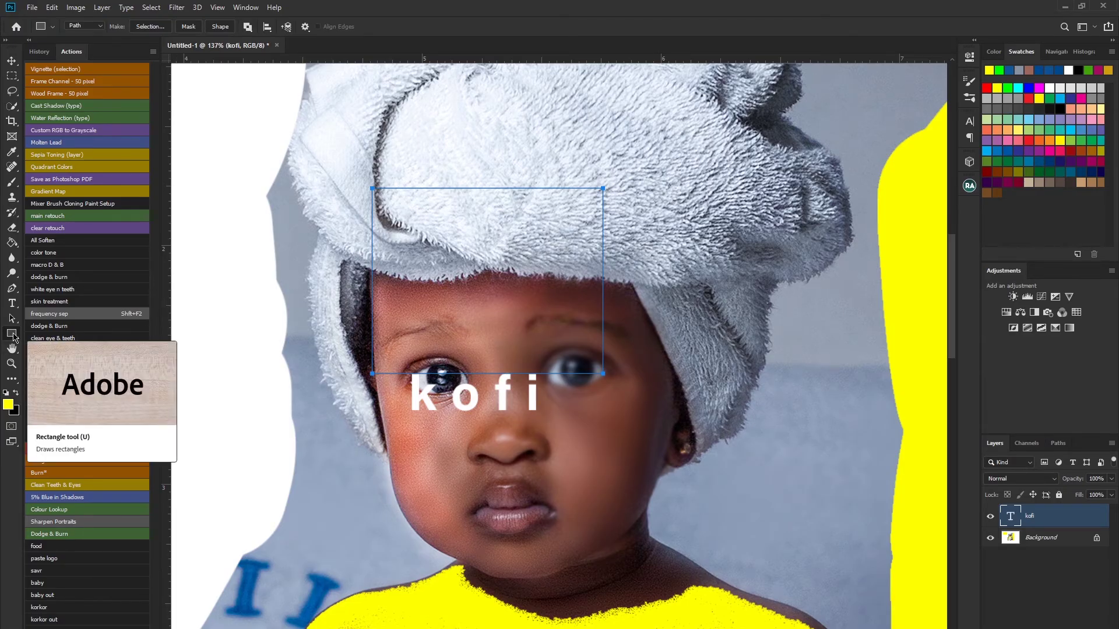
- Draw three yellow rectangle shapes over the lower face, forehead and towel hat
left_click_drag(364, 481, 744, 616)
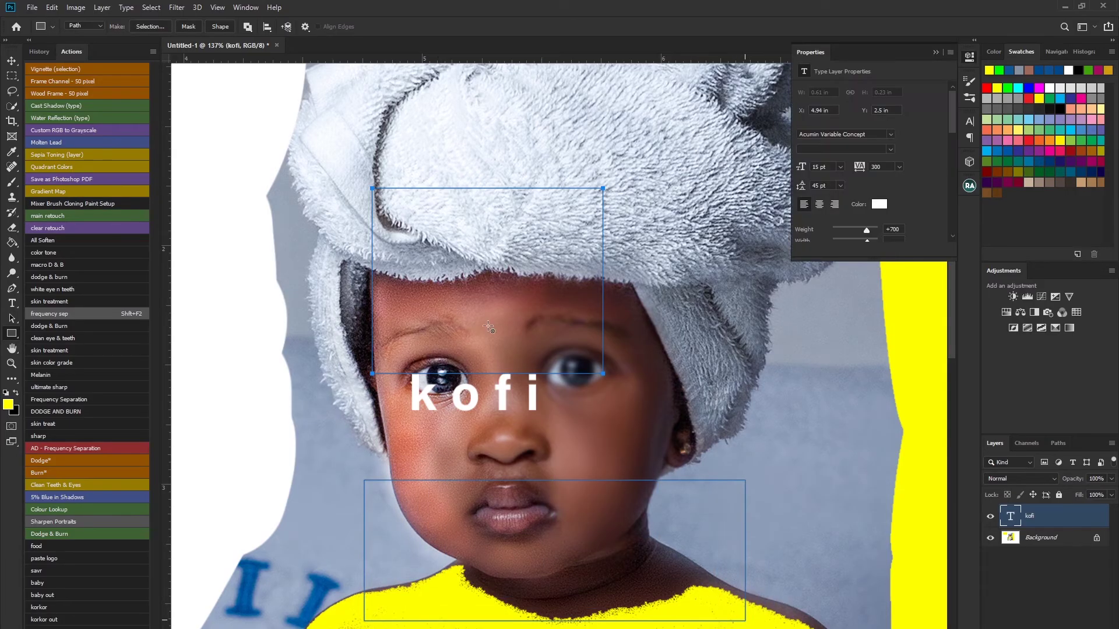
key("ctrl+z")
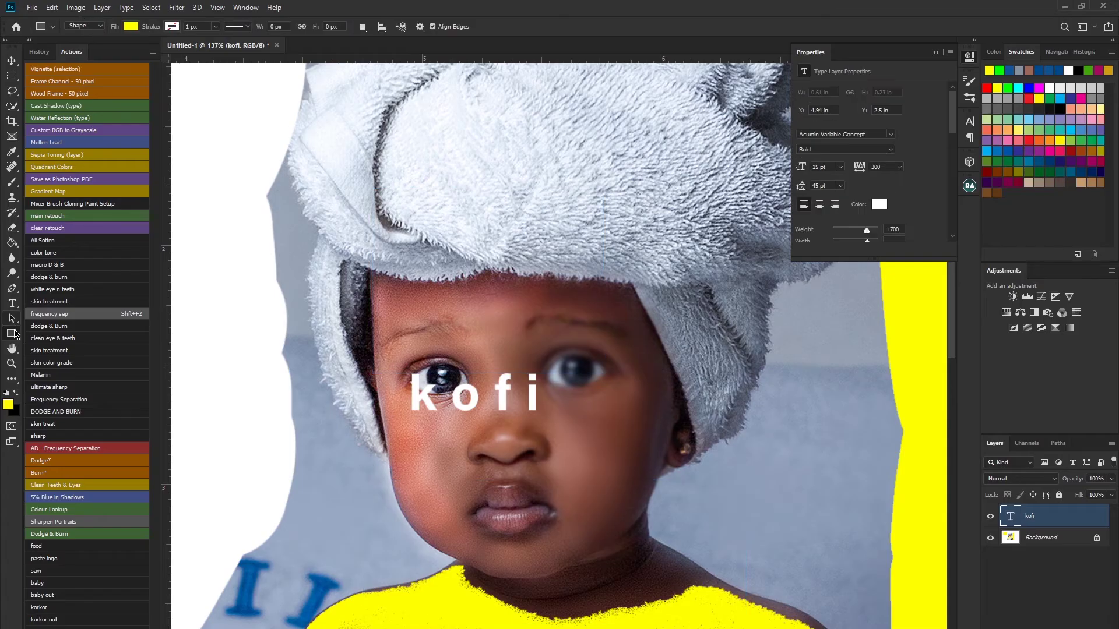
left_click_drag(337, 399, 651, 565)
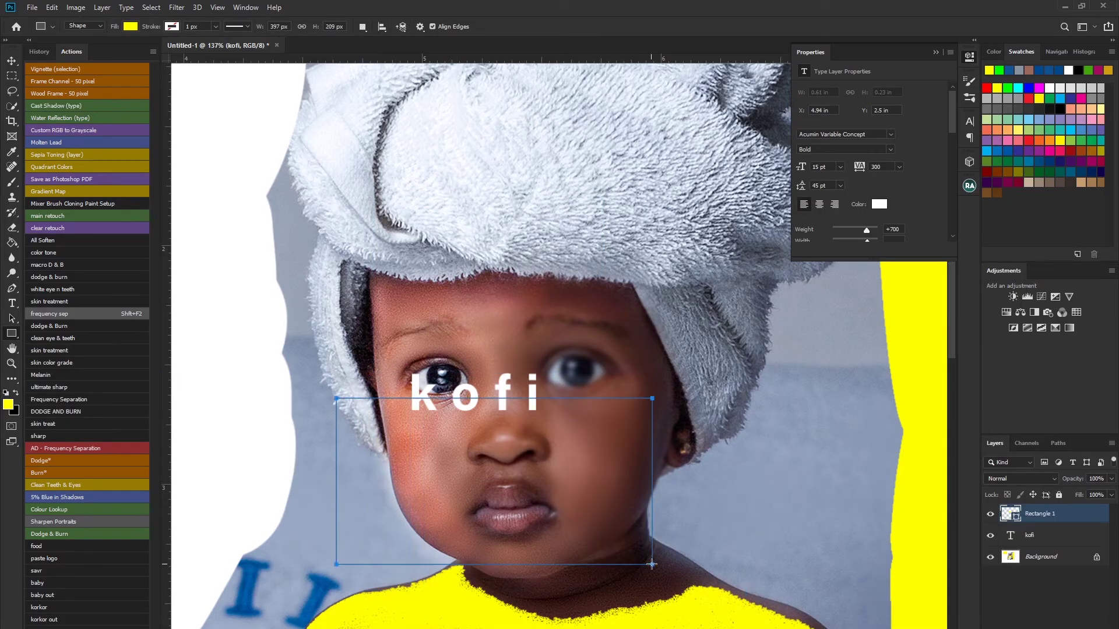
left_click_drag(431, 213, 719, 325)
left_click_drag(266, 138, 504, 202)
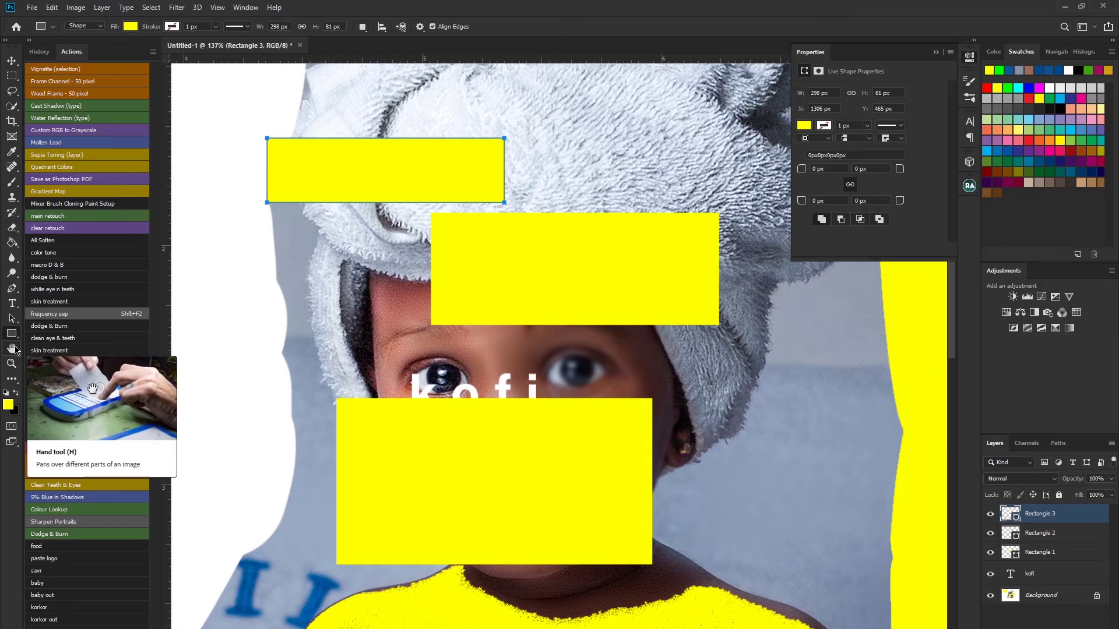
left_click(13, 349)
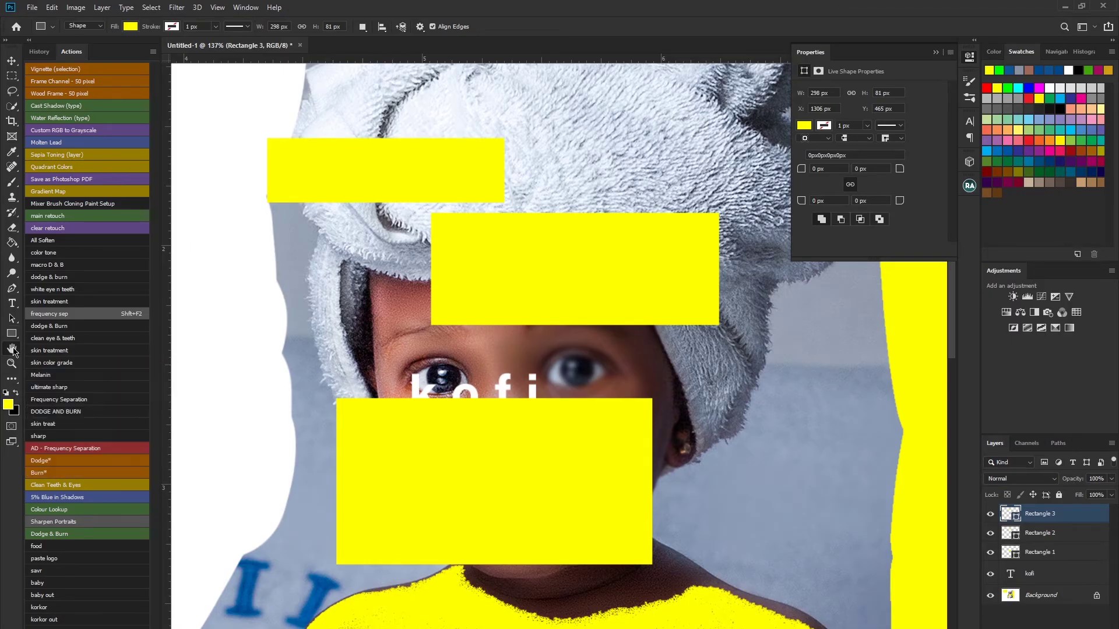
left_click_drag(541, 306, 780, 574)
left_click_drag(841, 476, 583, 452)
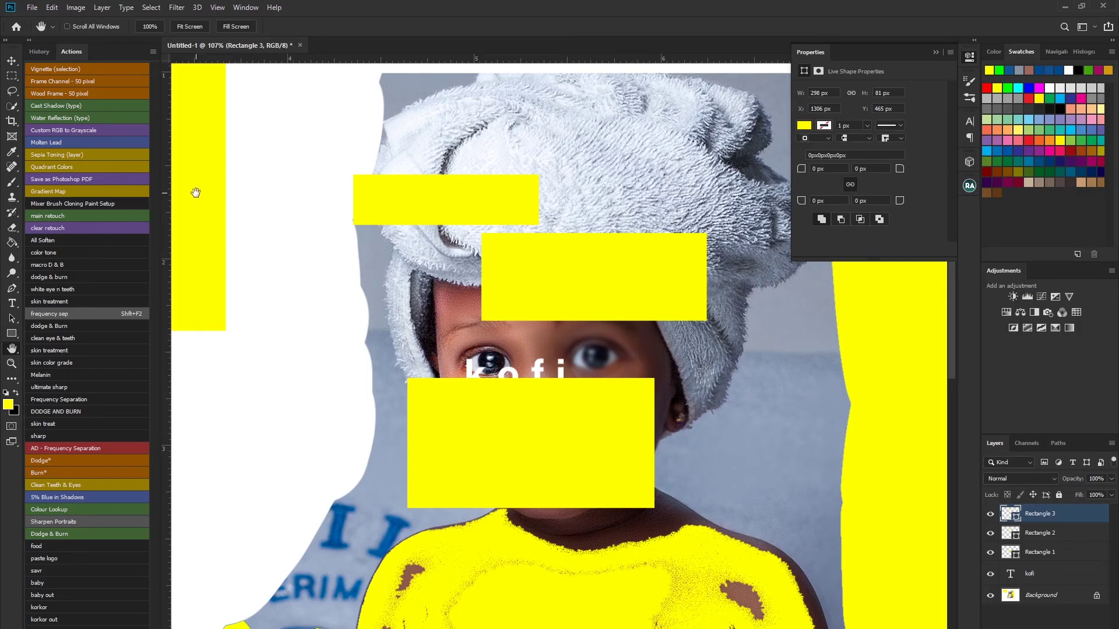
- Zoom in on the towel texture, zoom back out to 50%, and reset colours to black and white
left_click_drag(196, 193, 757, 412)
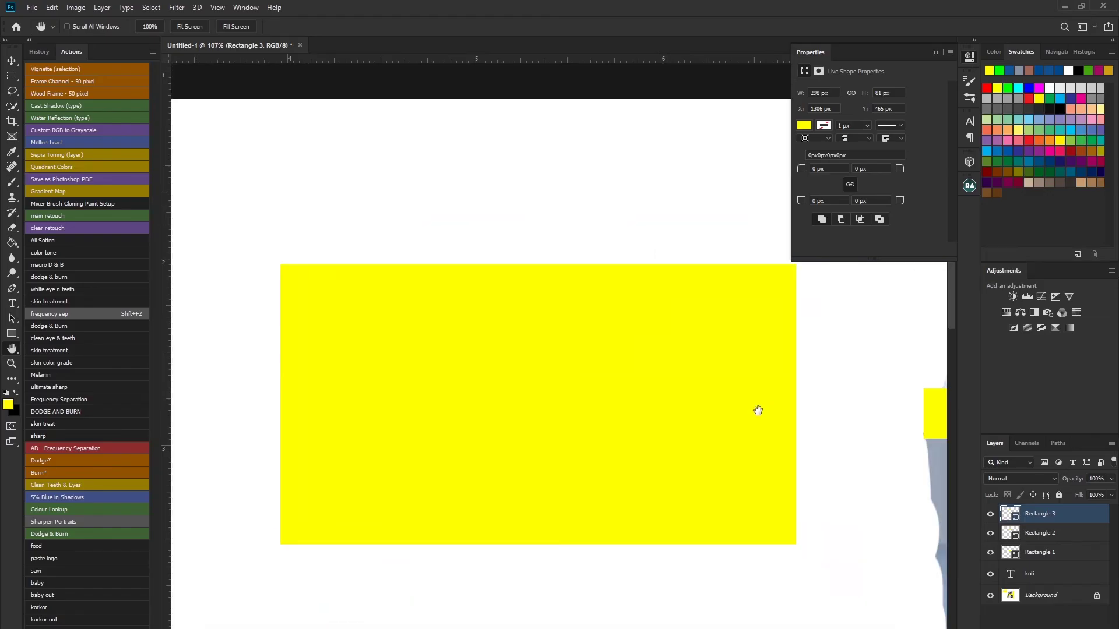
left_click_drag(746, 476, 693, 317)
left_click_drag(454, 451, 376, 480)
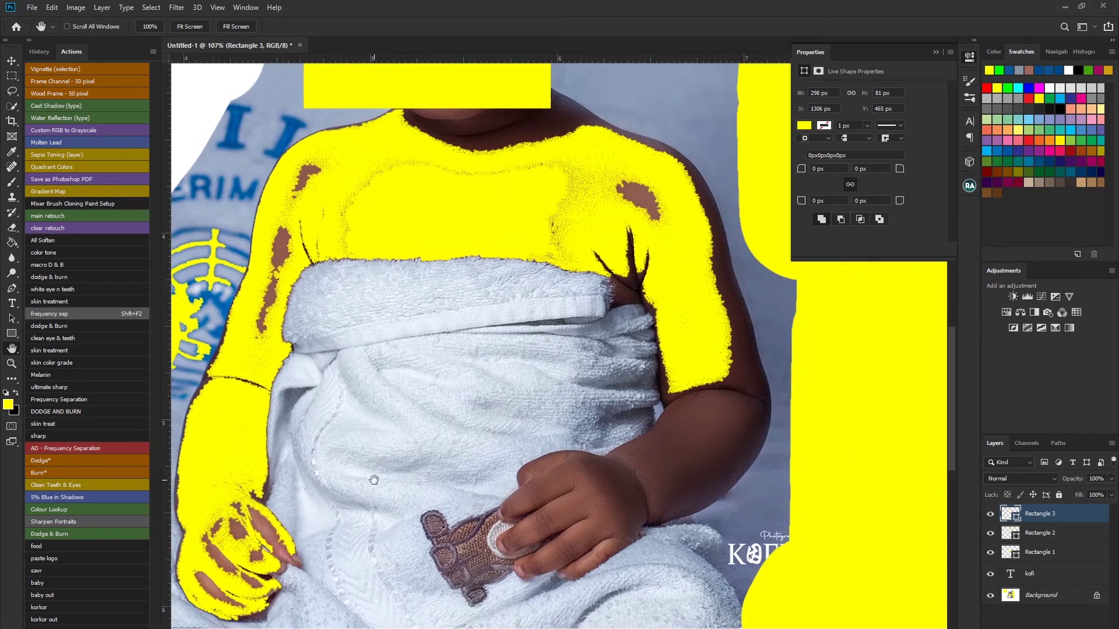
left_click(12, 363)
key("ctrl+plus")
key("ctrl+plus")
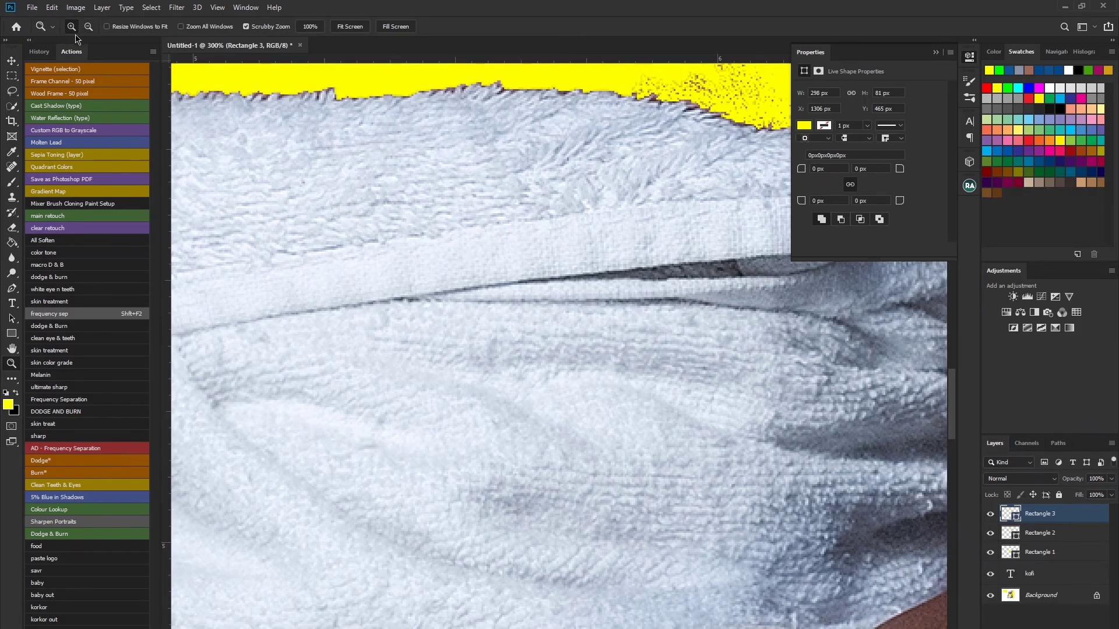
left_click(517, 383)
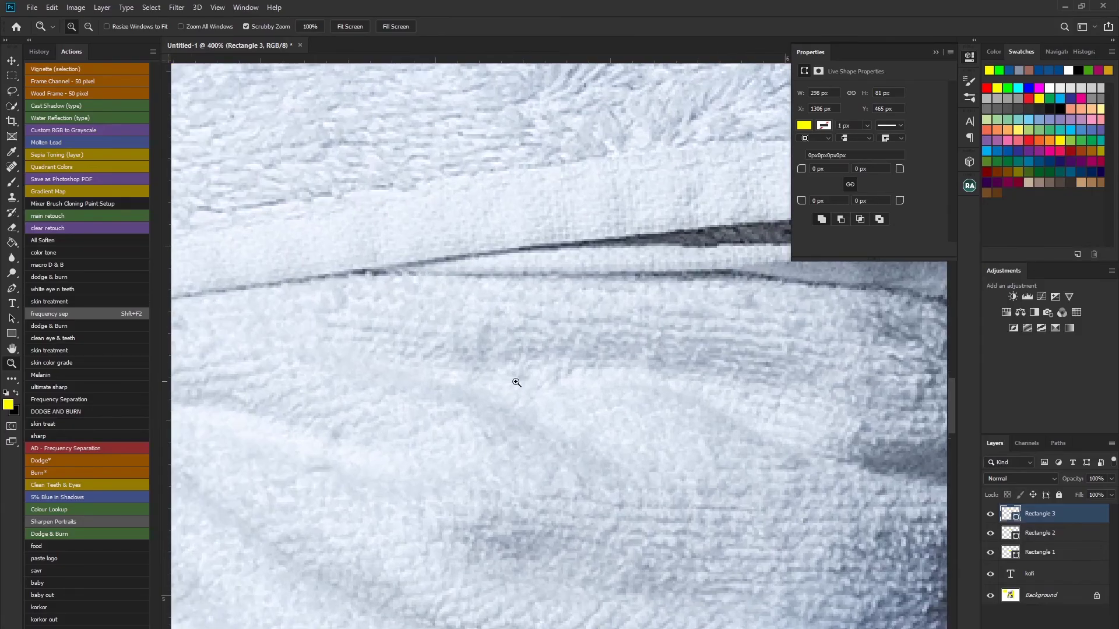
left_click(513, 380)
left_click(88, 27)
left_click(536, 401)
left_click_drag(536, 402, 17, 397)
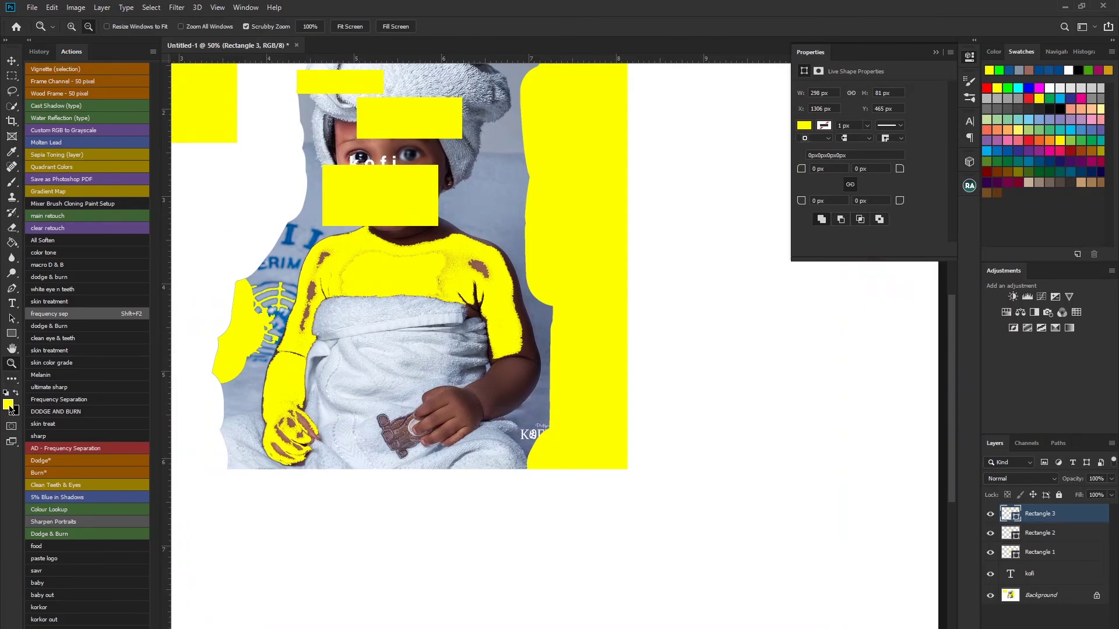
key("d")
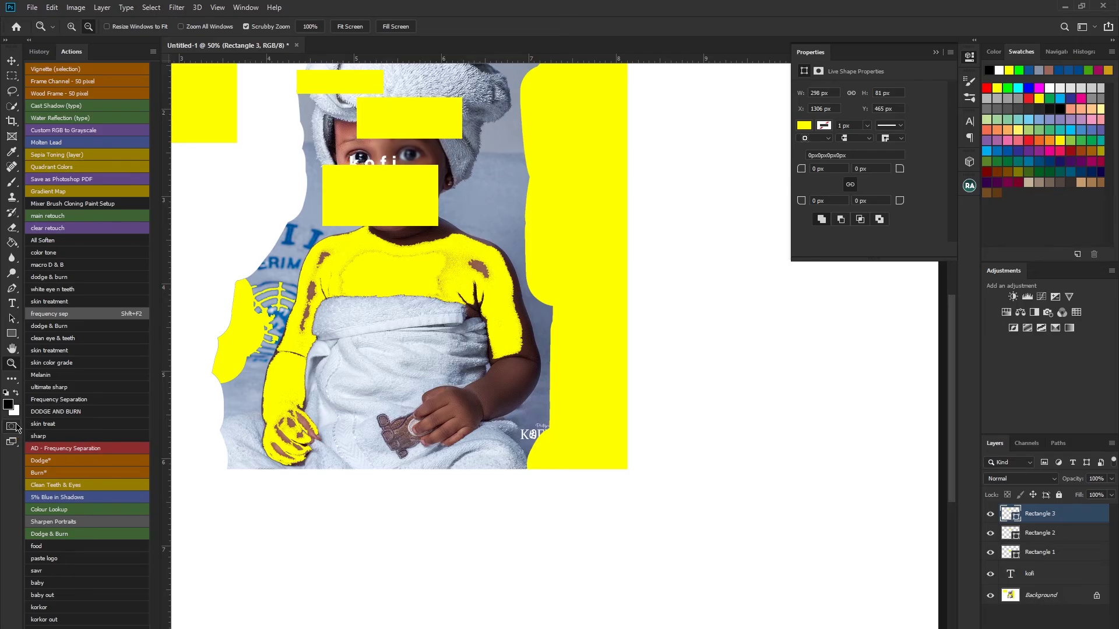
- Pick dark navy blue #08086b as the foreground colour in the Color Picker
left_click(9, 405)
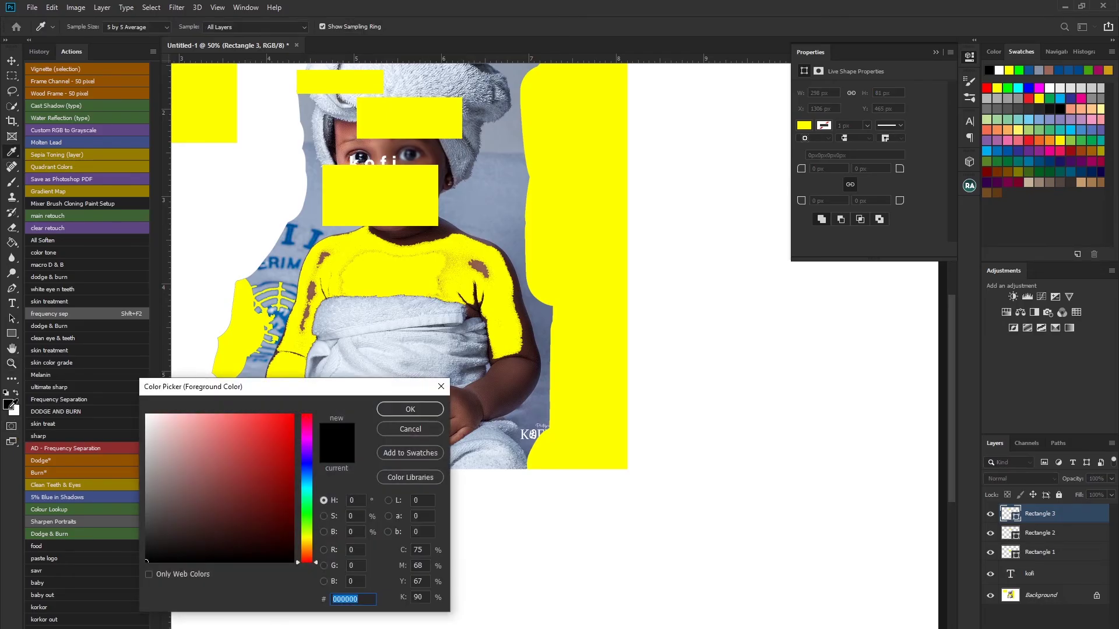
left_click_drag(307, 387, 307, 249)
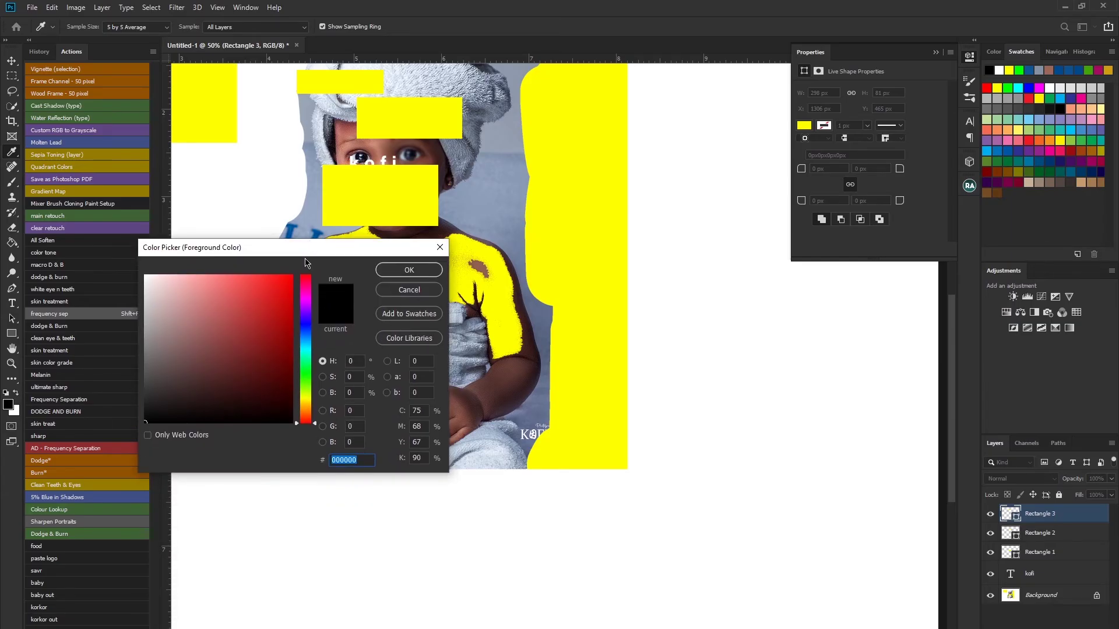
left_click(284, 386)
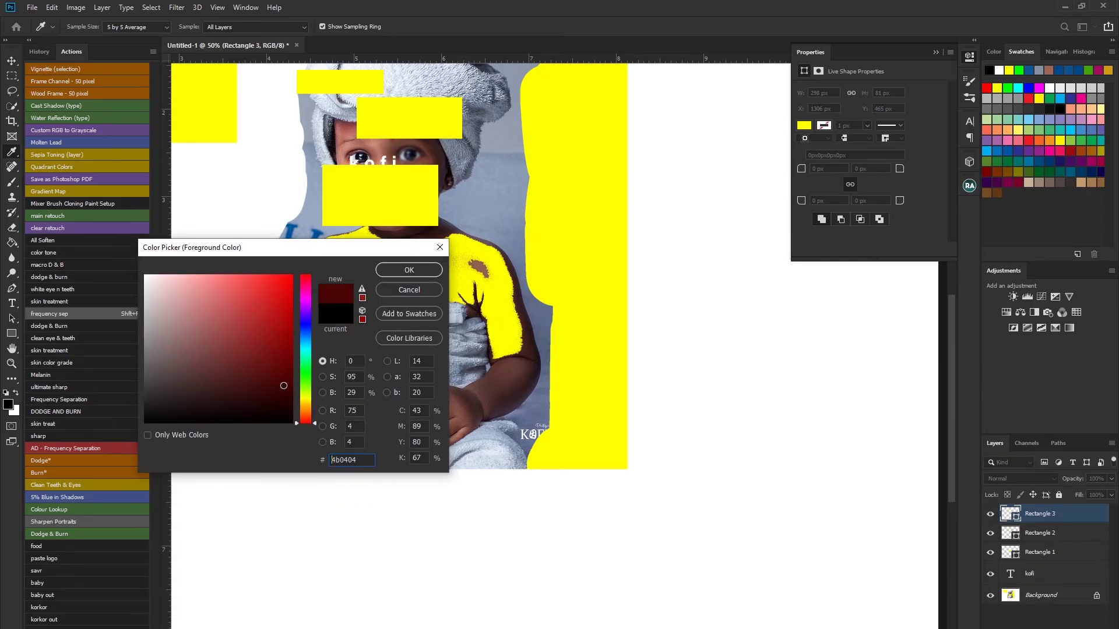
mouse_move(306, 420)
left_mouse_down()
mouse_move(302, 347)
mouse_move(304, 426)
left_mouse_up()
left_click_drag(303, 425, 304, 348)
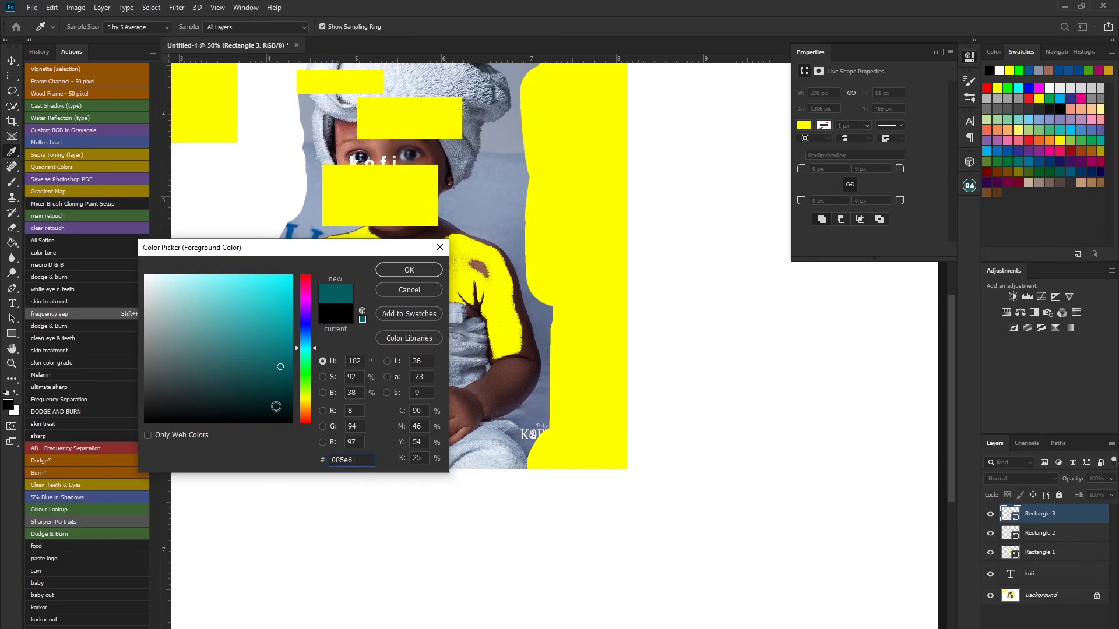
left_click_drag(282, 365, 303, 329)
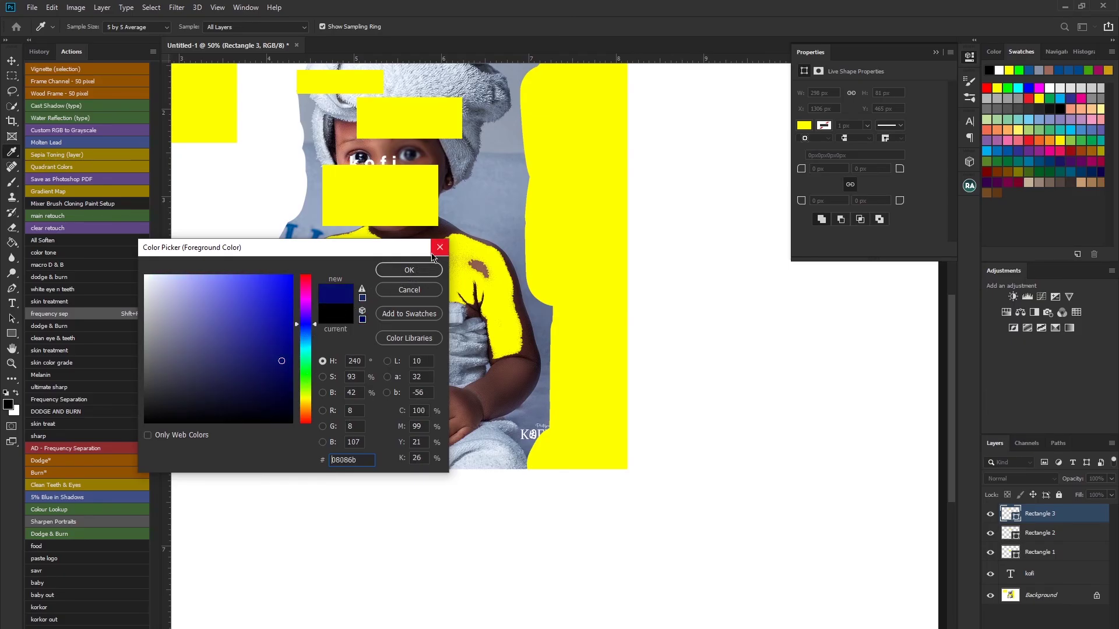
left_click(410, 270)
key("z")
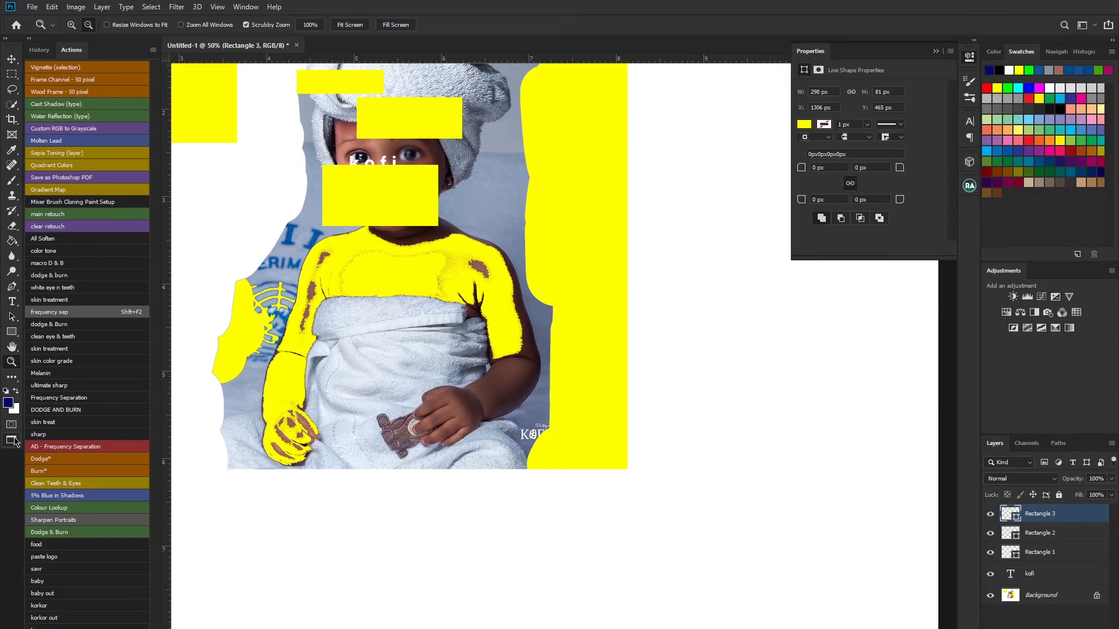
left_click(11, 441)
left_click(12, 441)
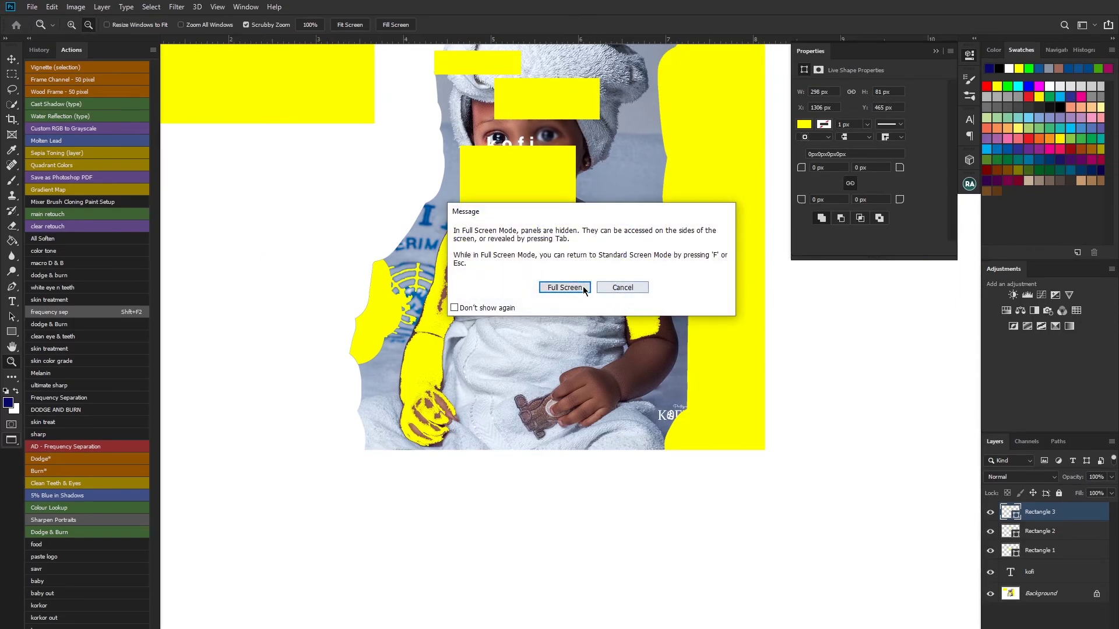
left_click(565, 287)
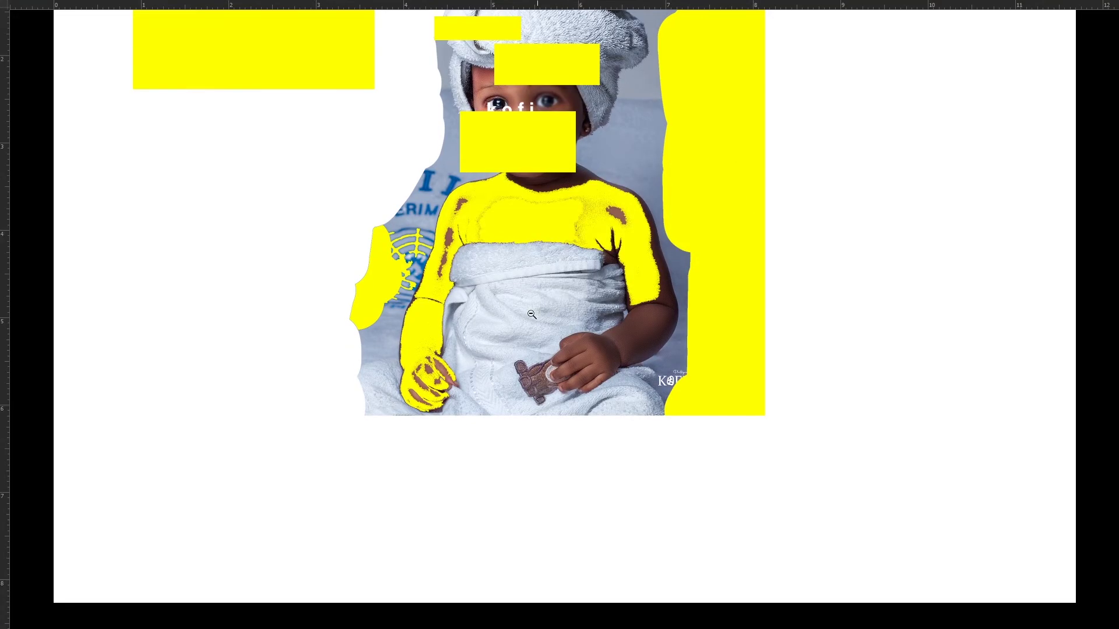
mouse_move(22, 525)
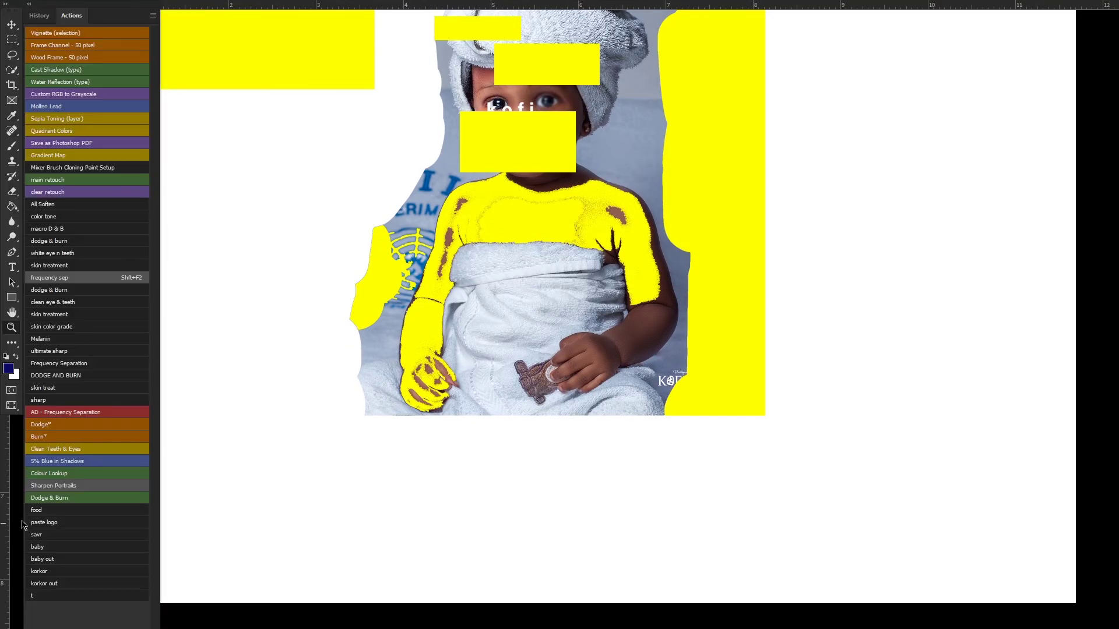
left_click(11, 406)
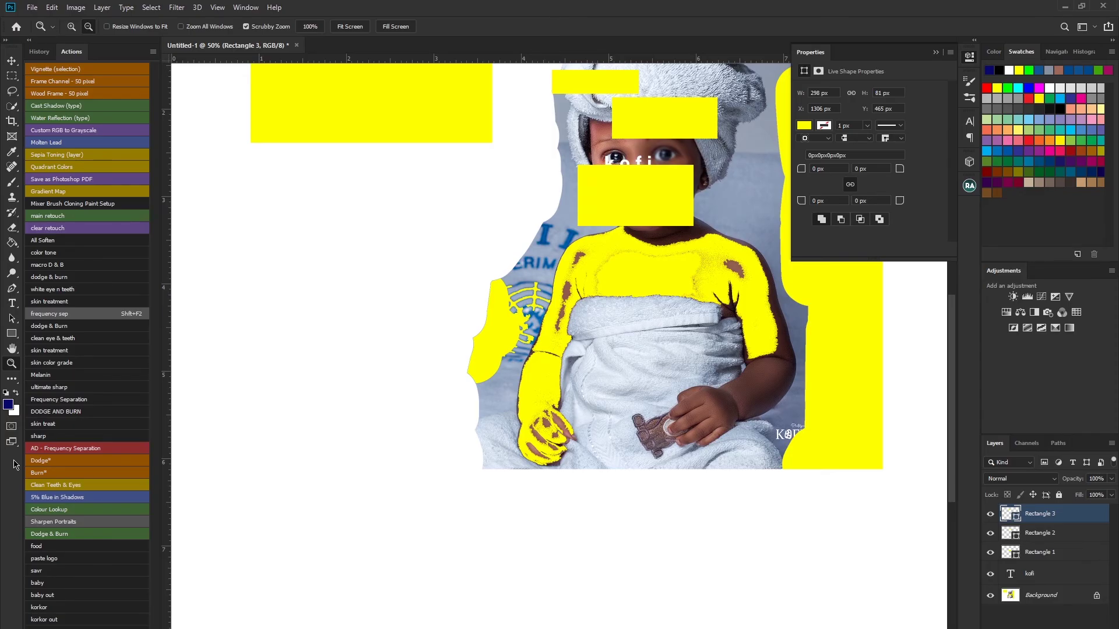
- Select the Horizontal Type Tool from the Type tool flyout
left_click(12, 333)
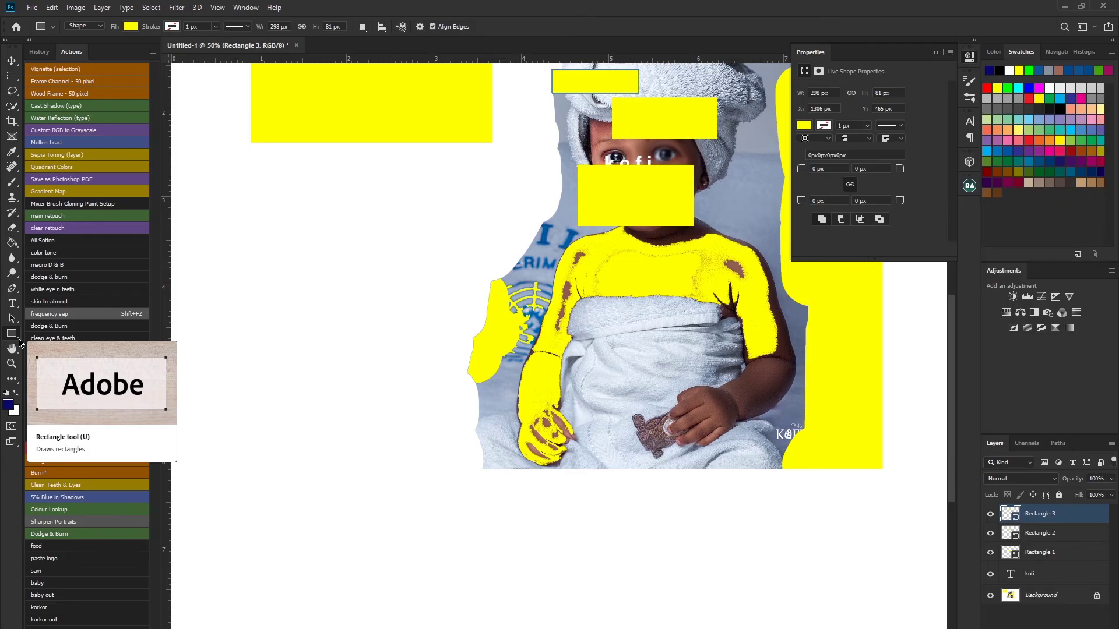
right_click(20, 344)
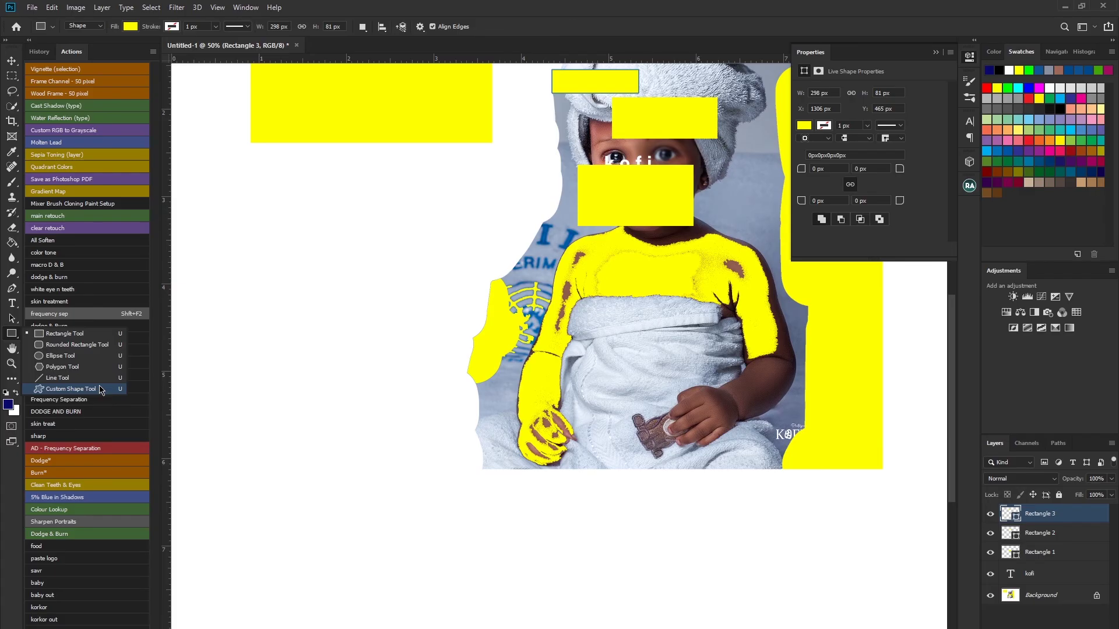
left_click(11, 309)
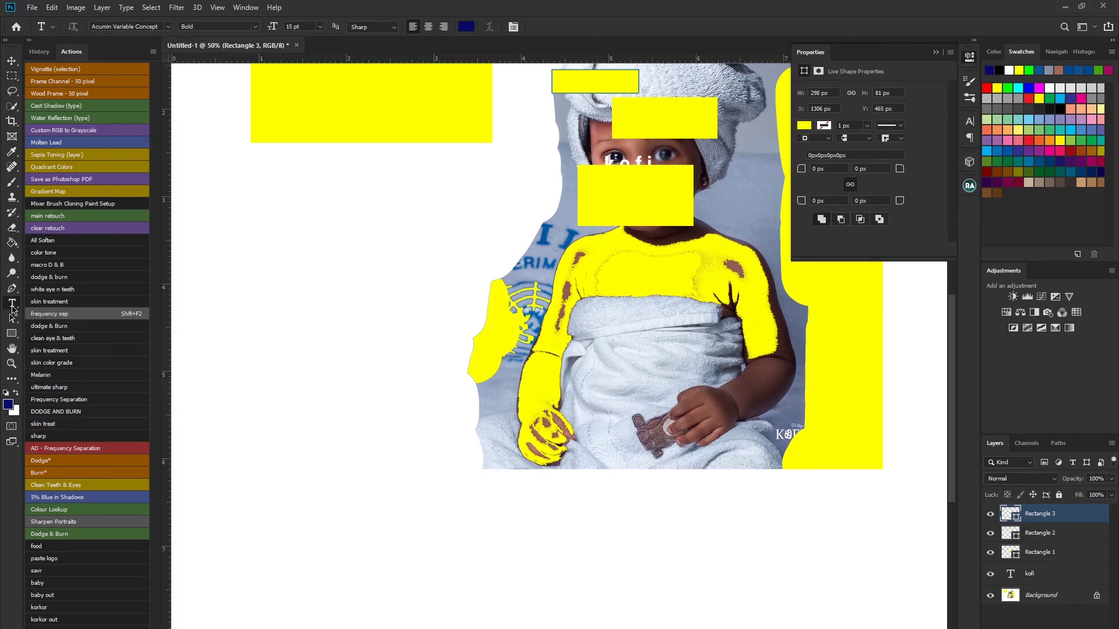
right_click(12, 309)
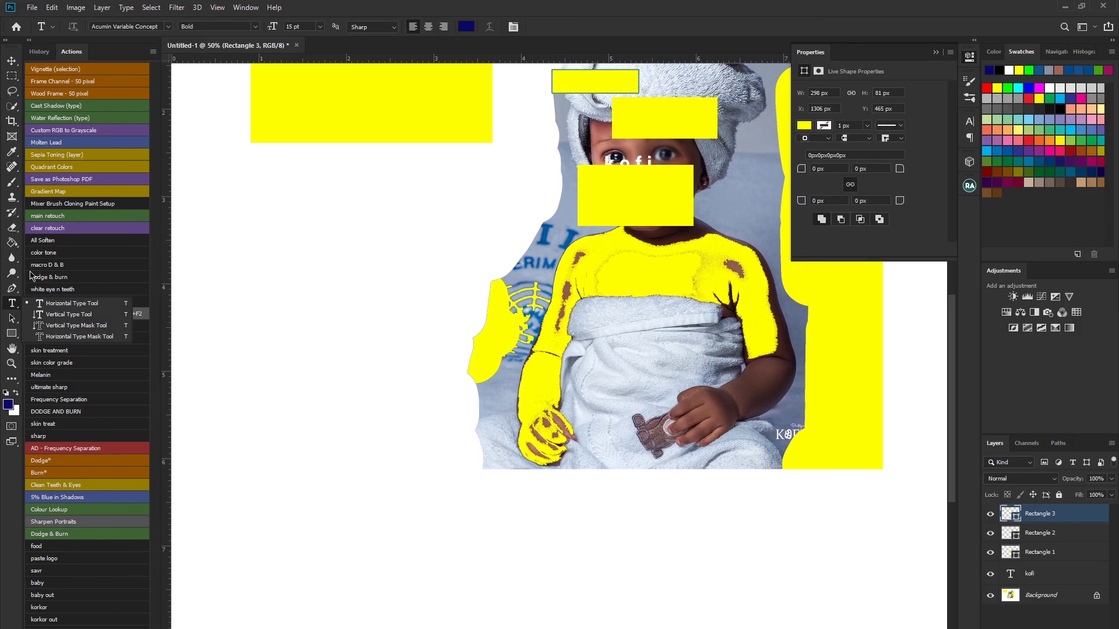
left_click(16, 303)
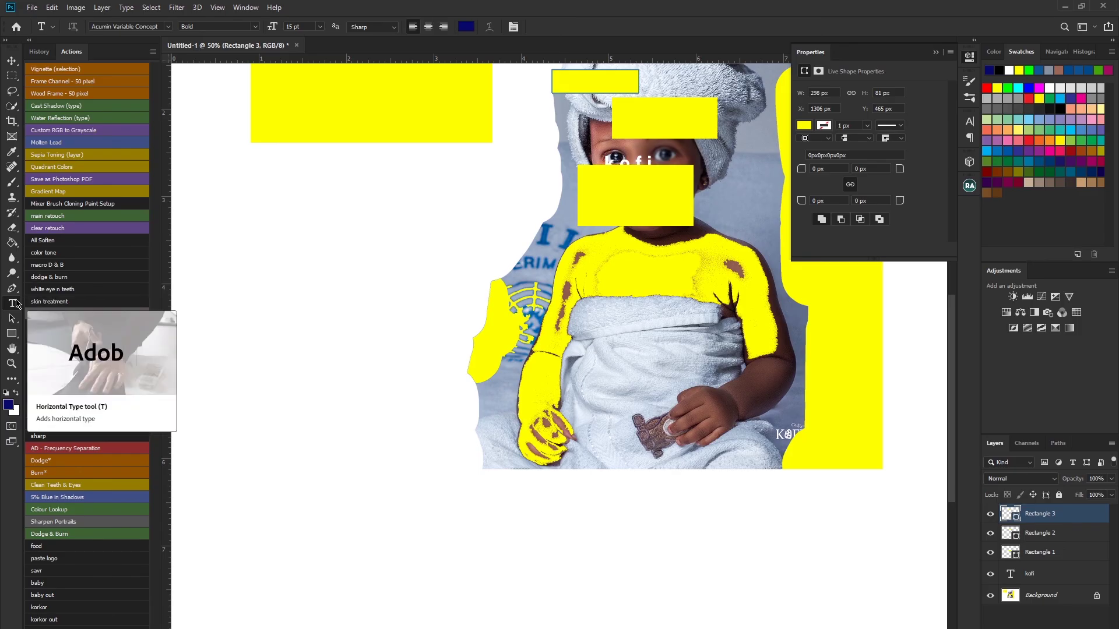